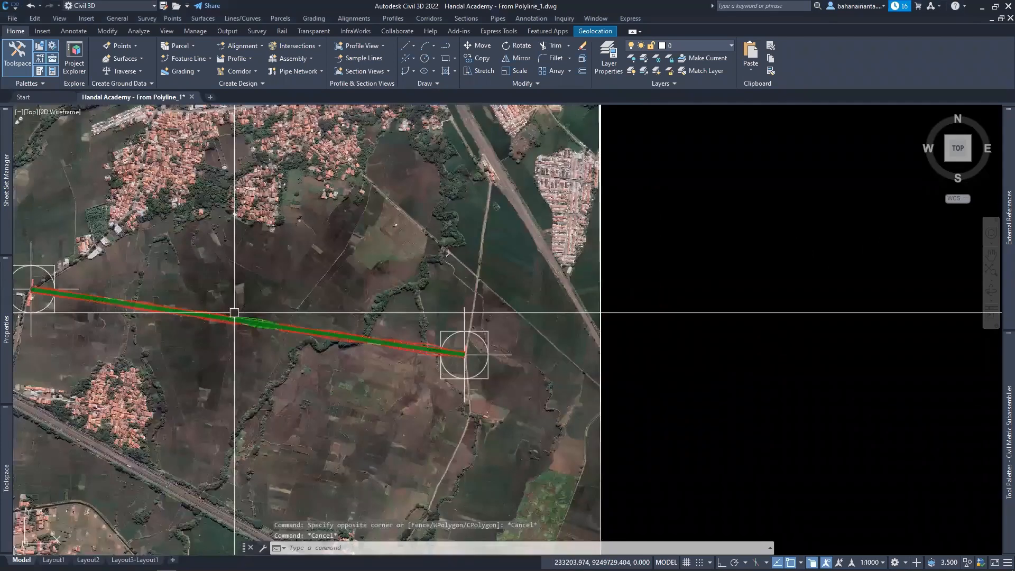
- Open the geometry of the alignment Handal Project -alt.1, picked from the corridor centreline near station 0+500, for editing
scroll(235, 313, up, 5)
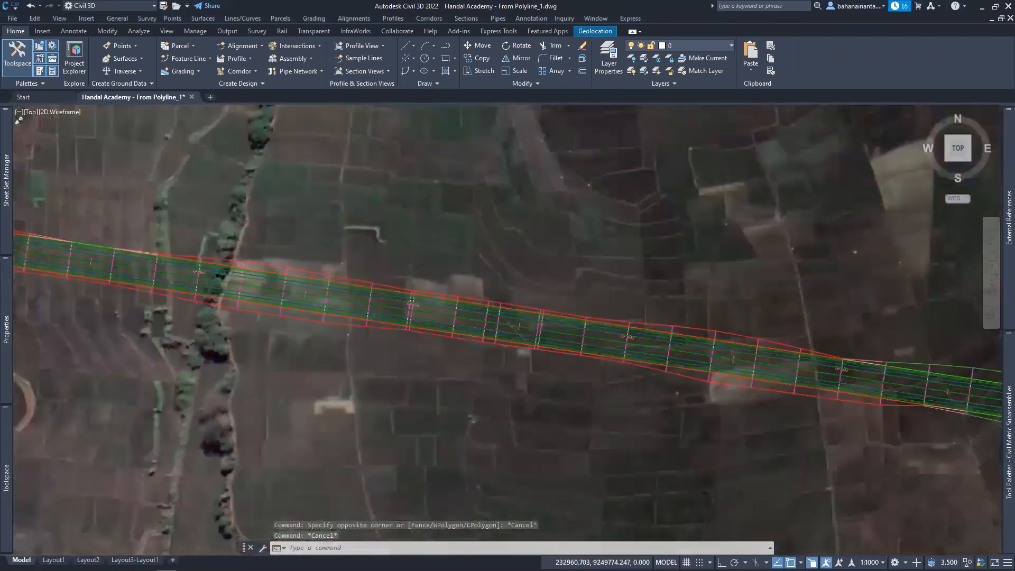
scroll(378, 275, down, 8)
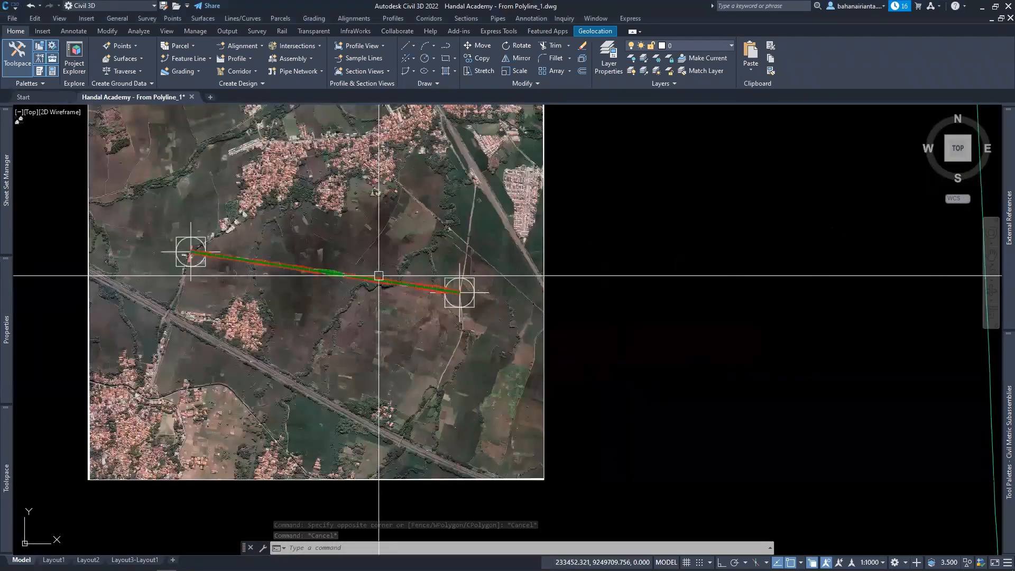
scroll(378, 276, down, 5)
scroll(334, 291, up, 9)
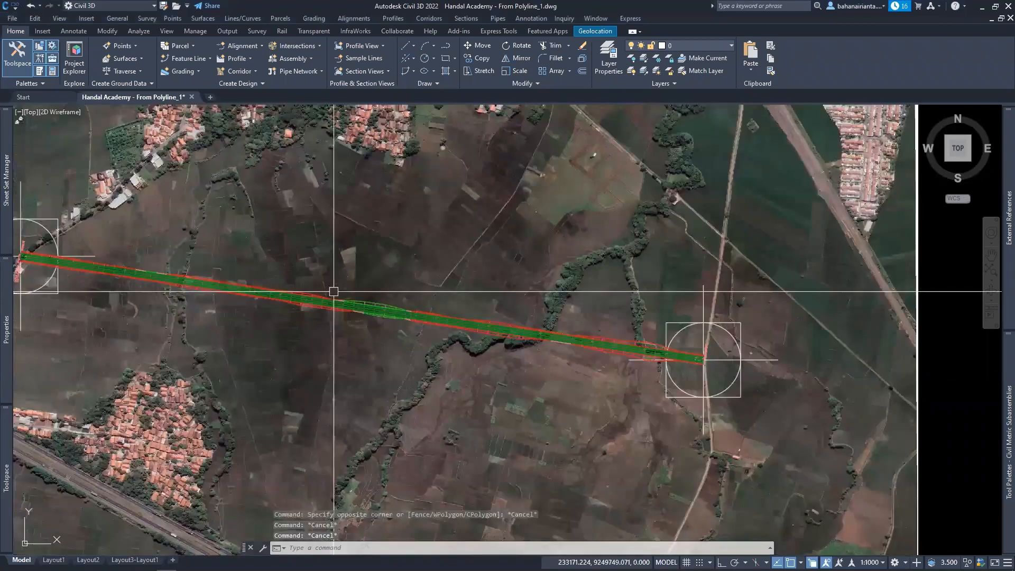
middle_drag(334, 292, 385, 297)
scroll(317, 299, up, 10)
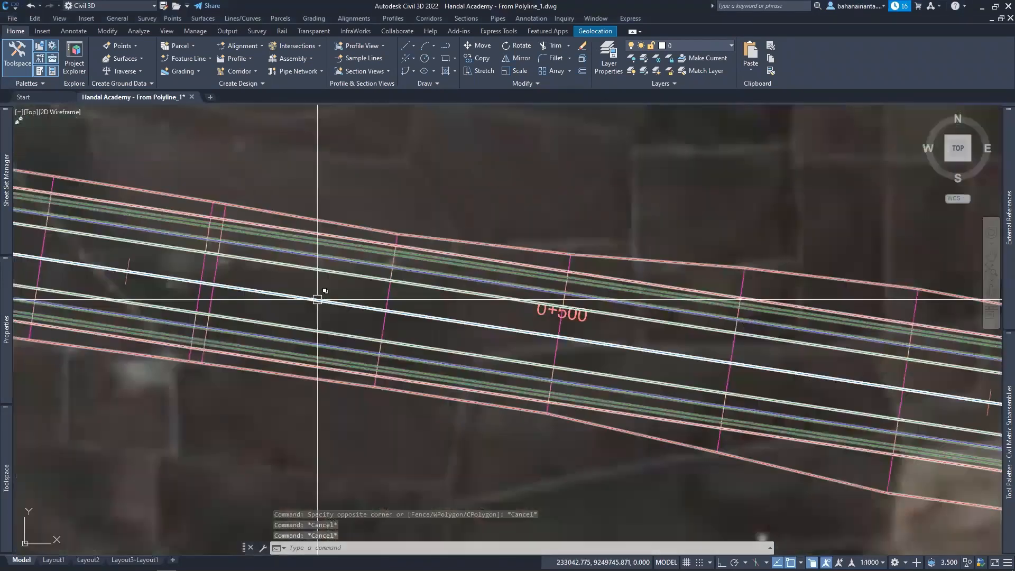
click(317, 299)
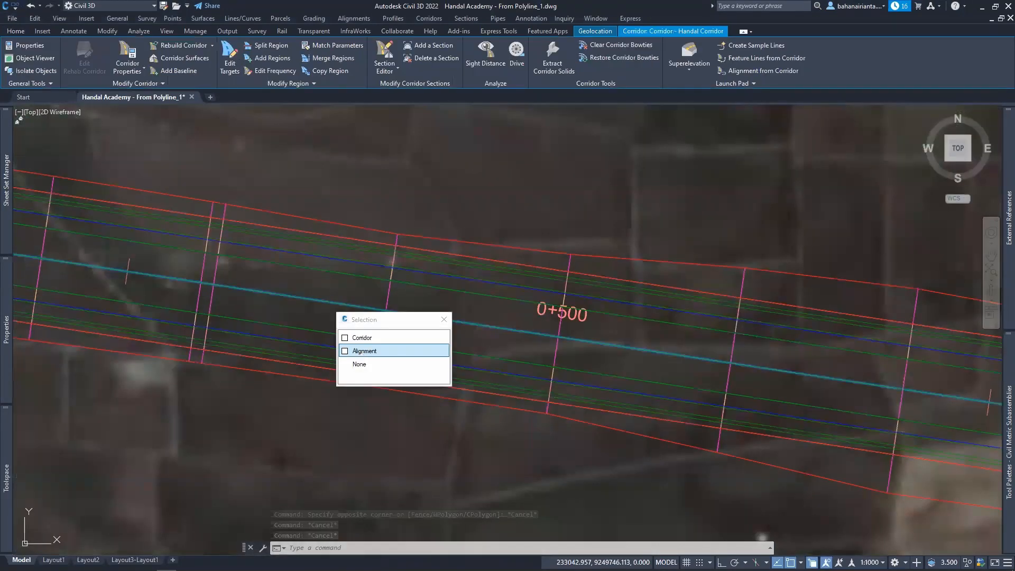
click(364, 351)
scroll(381, 317, down, 4)
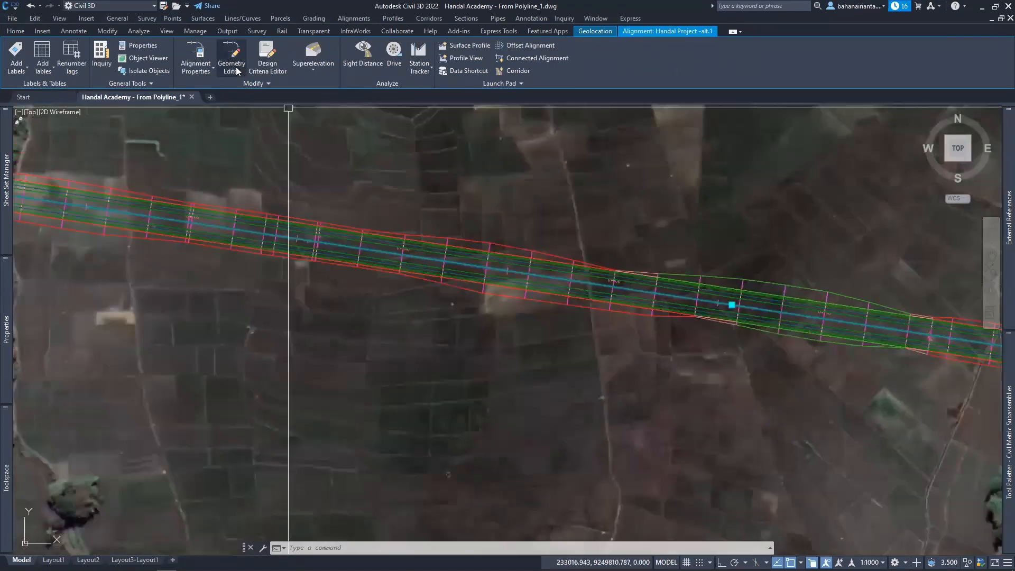
click(235, 67)
- Insert a PI in the alignment at about station 0+550, slightly south of the existing corridor
click(564, 205)
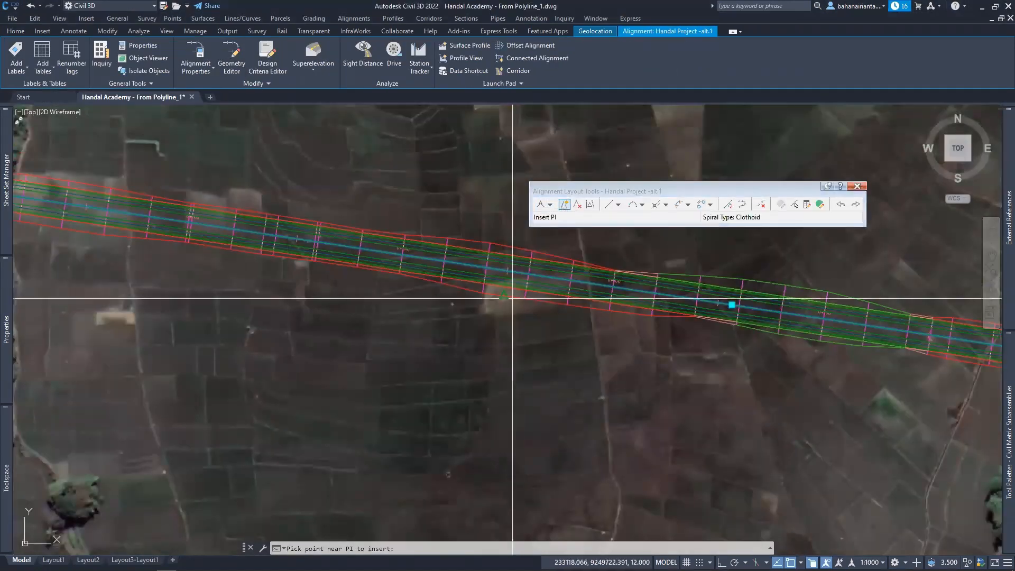
scroll(507, 250, down, 4)
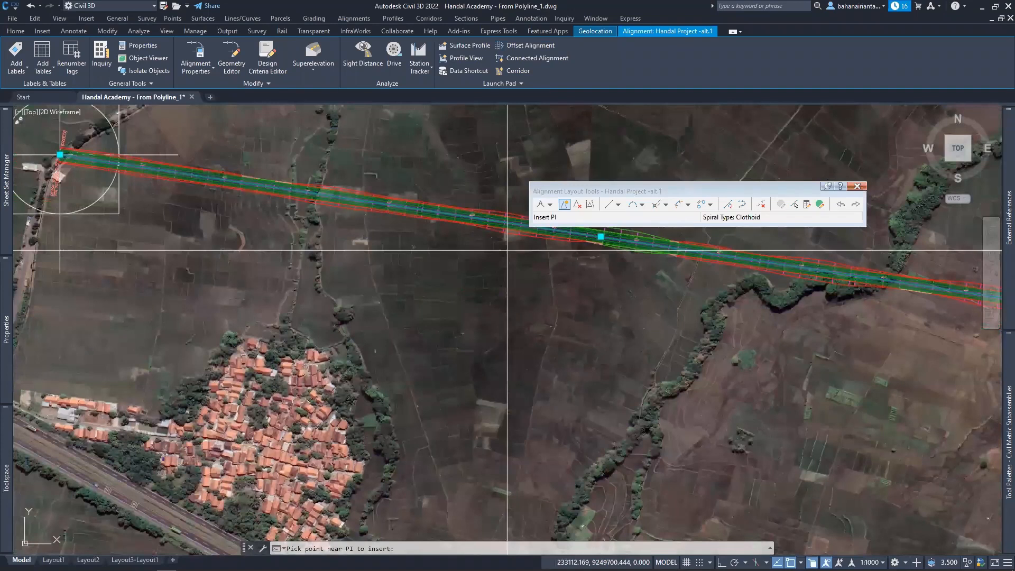
click(506, 250)
middle_drag(507, 250, 482, 248)
- Add a free curve fillet between the two tangents at the new PI, with a solution angle less than 180 and a 200 m radius
scroll(482, 248, up, 5)
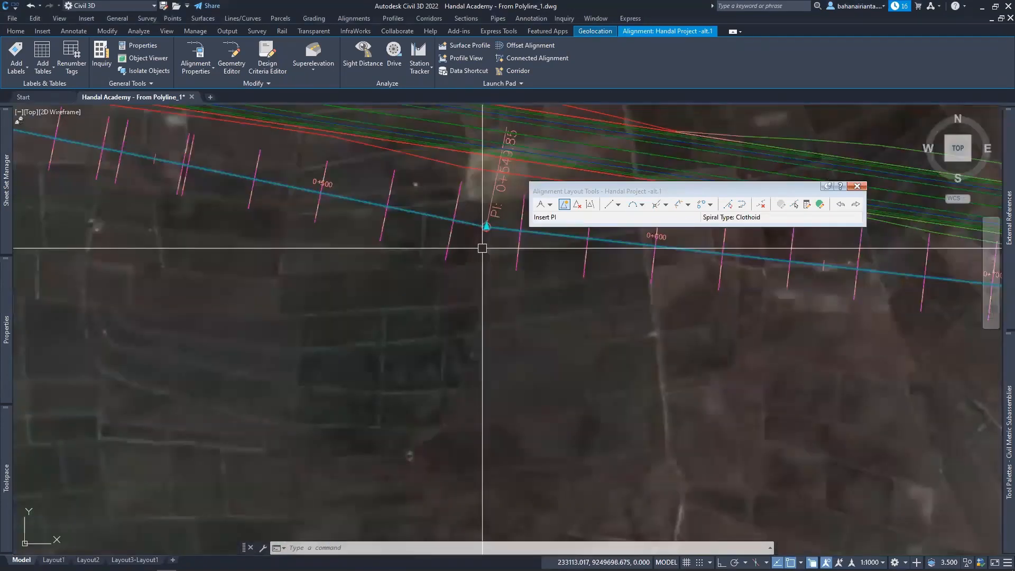
click(642, 204)
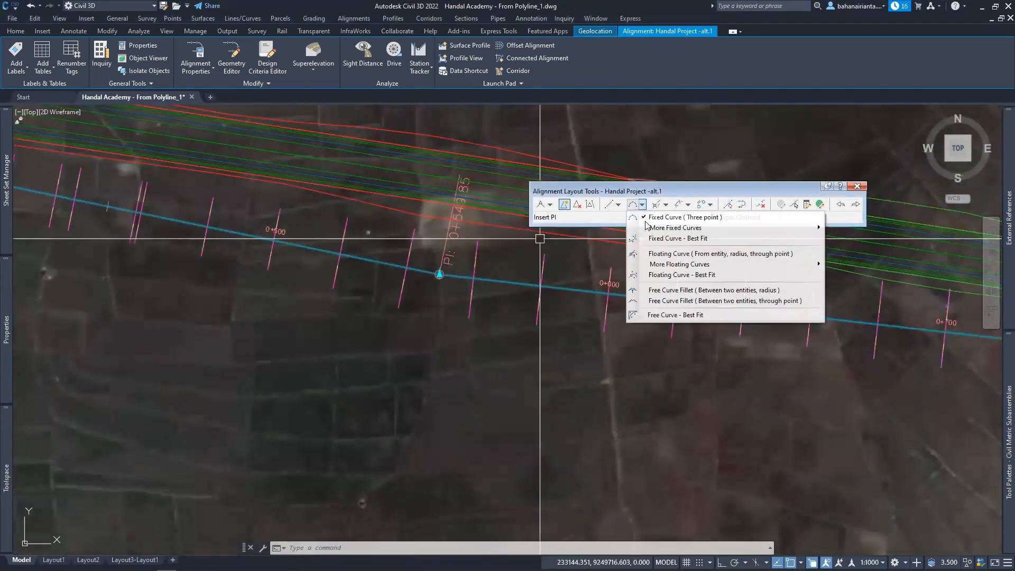
click(647, 290)
scroll(355, 276, up, 4)
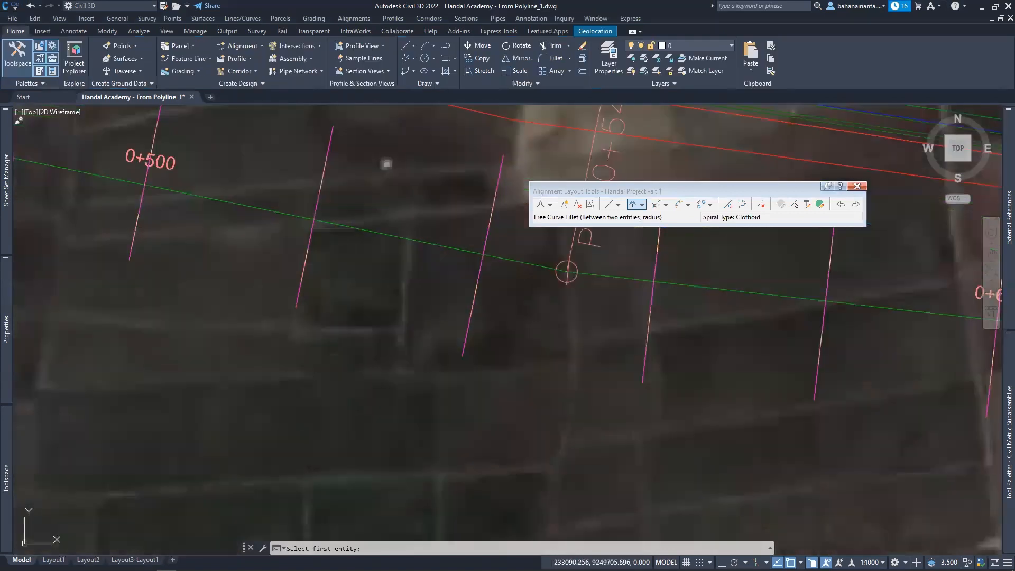
click(414, 243)
click(664, 281)
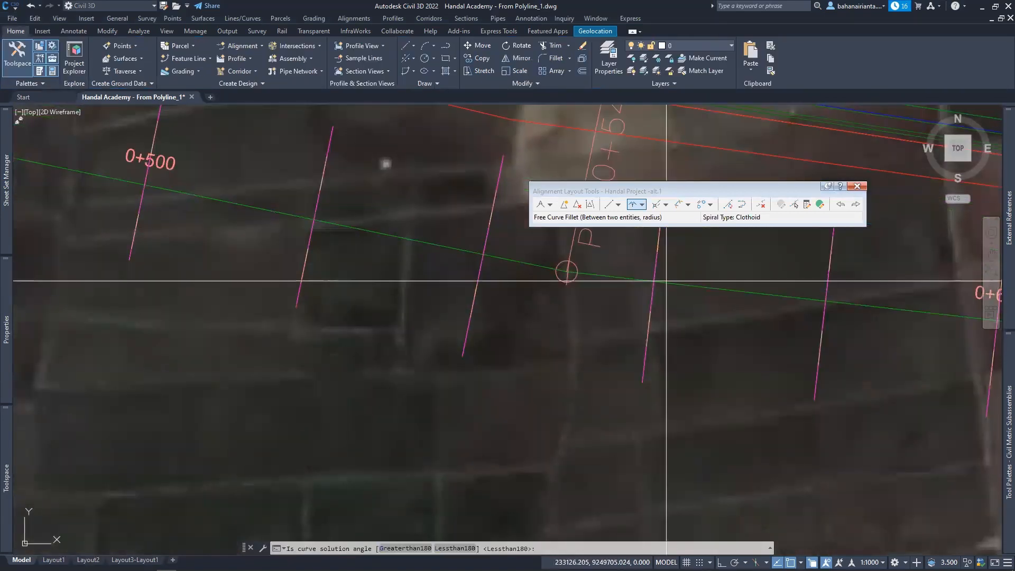
key(Return)
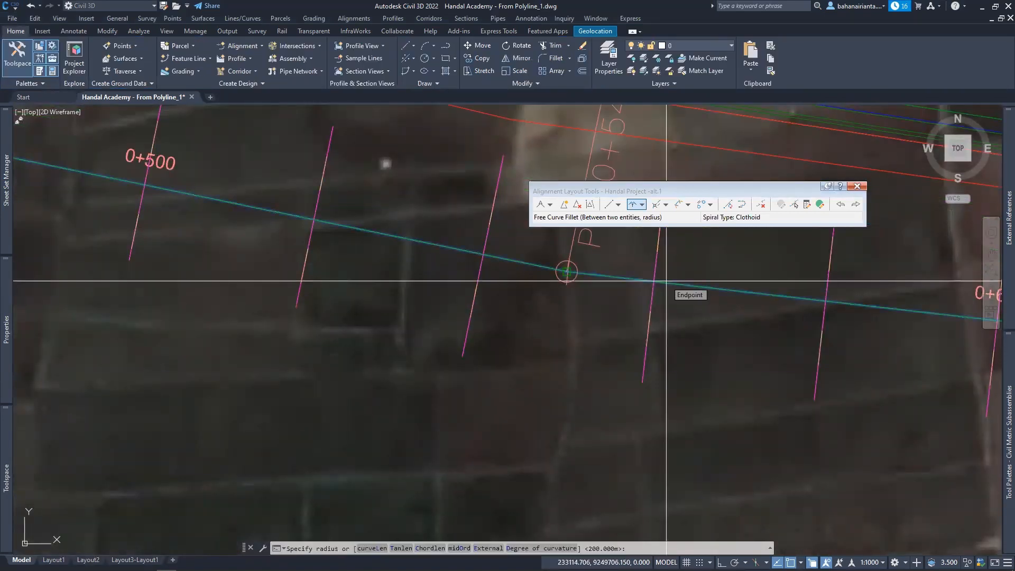
key(Return)
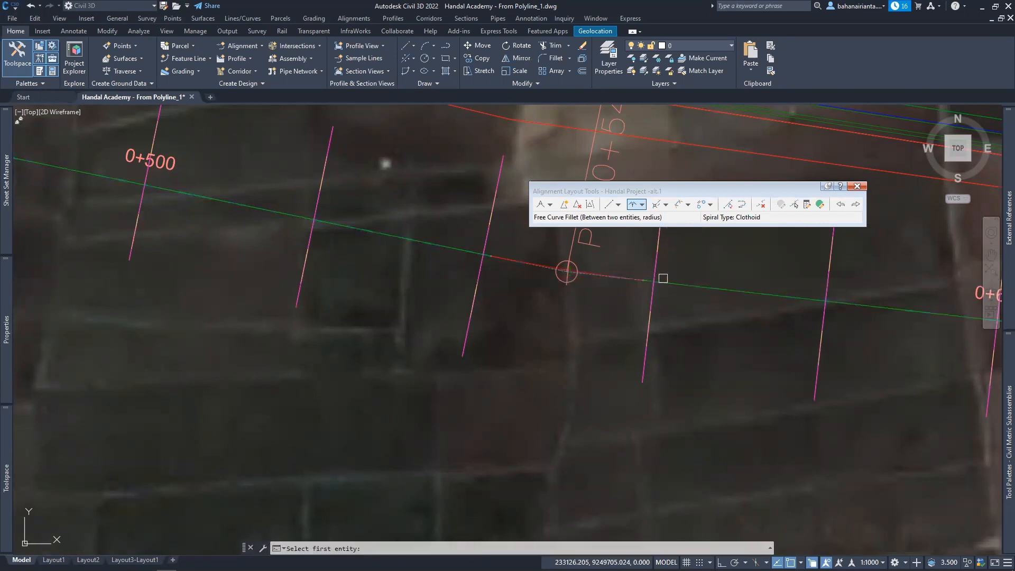
key(Escape)
- Rebuild the Handal Corridor so it follows the edited alignment
scroll(566, 272, down, 6)
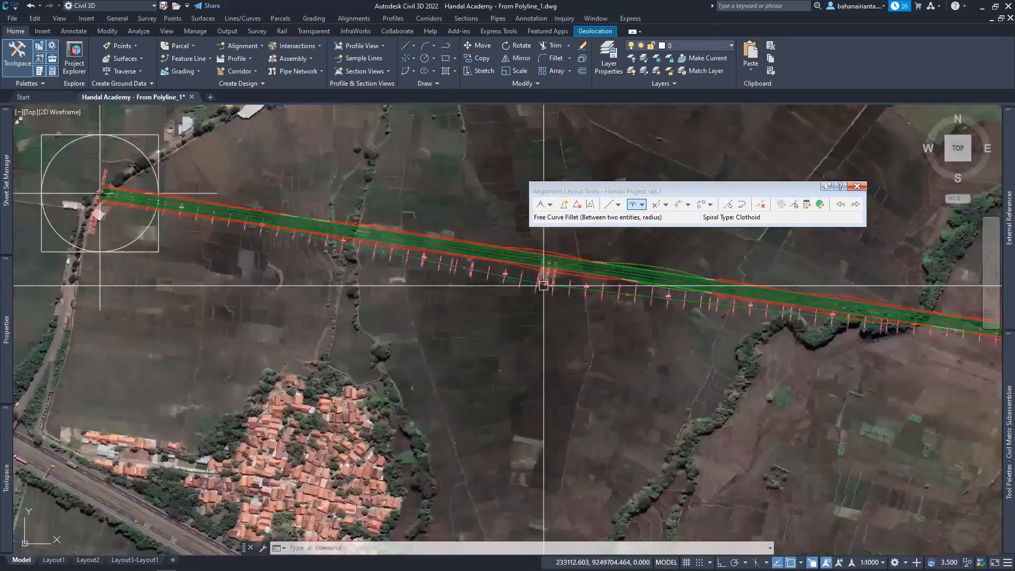
scroll(582, 261, up, 2)
middle_drag(582, 261, 446, 279)
scroll(413, 277, down, 2)
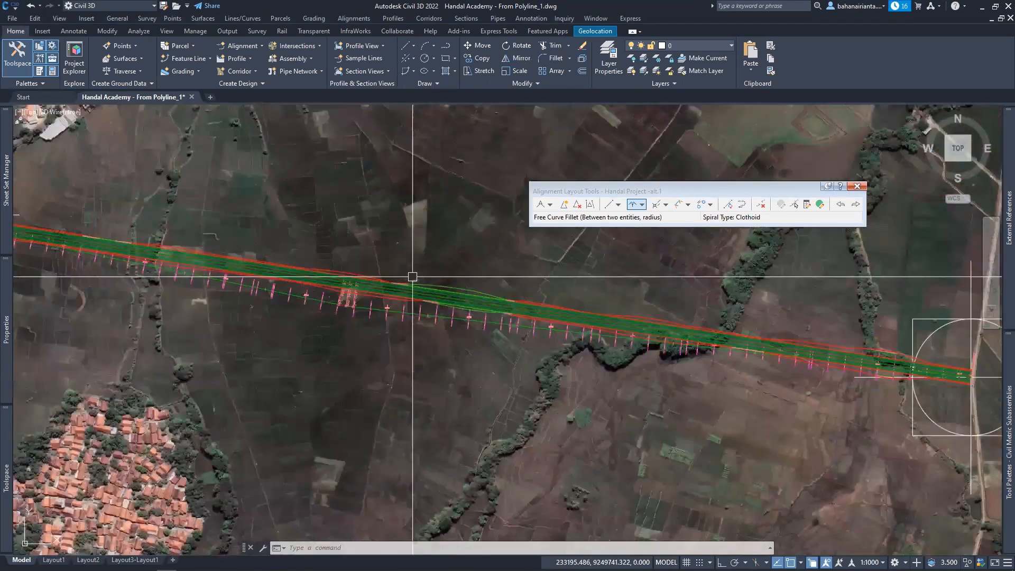
scroll(410, 284, down, 2)
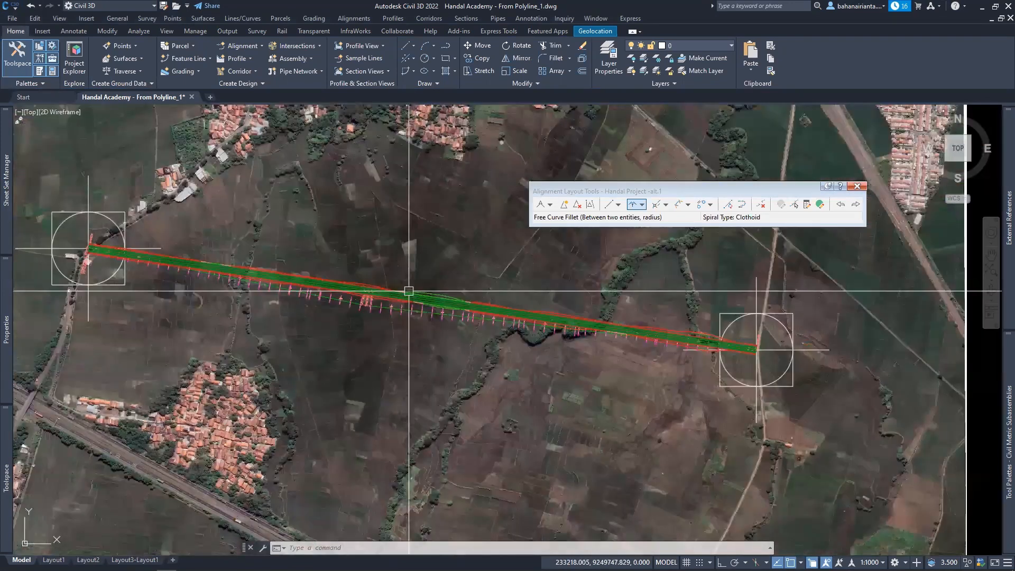
scroll(408, 291, up, 3)
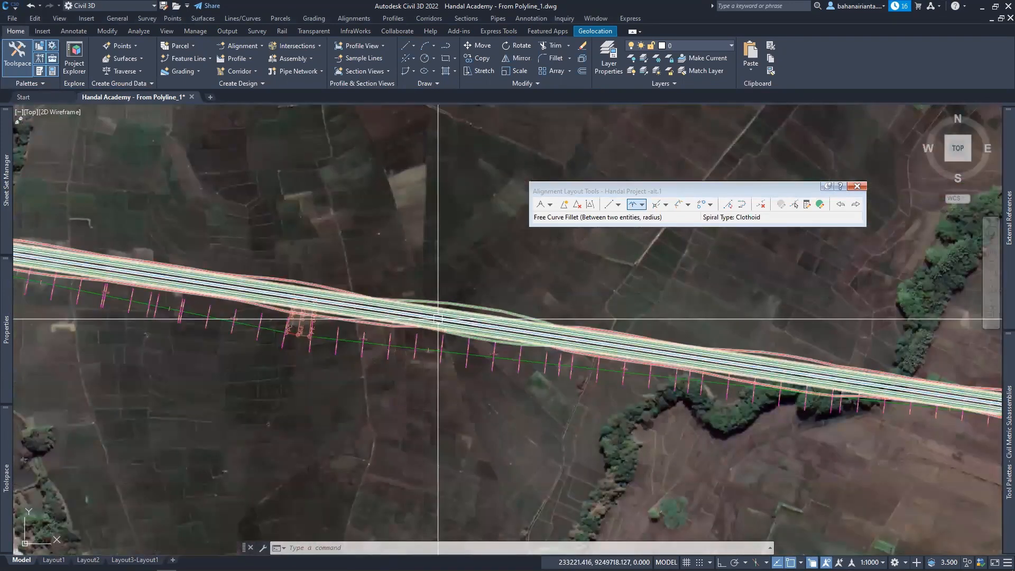
click(439, 304)
right_click(404, 244)
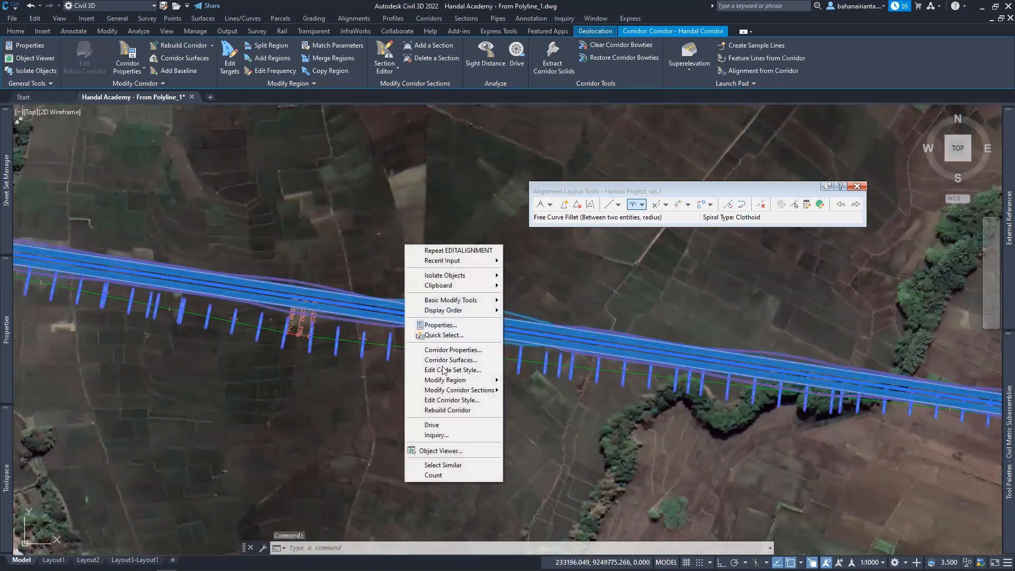
click(439, 406)
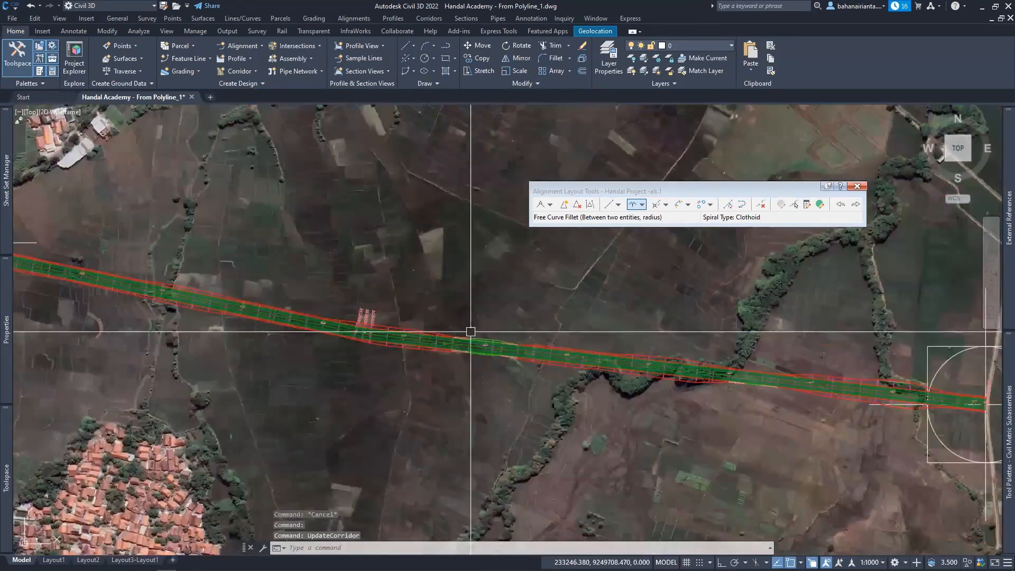
key(Escape)
- Examine the notification markers along the design profile in the Handal Project -alt.1 profile view, including the one at the sag curve near 0+430
scroll(471, 332, down, 5)
middle_drag(471, 332, 185, 333)
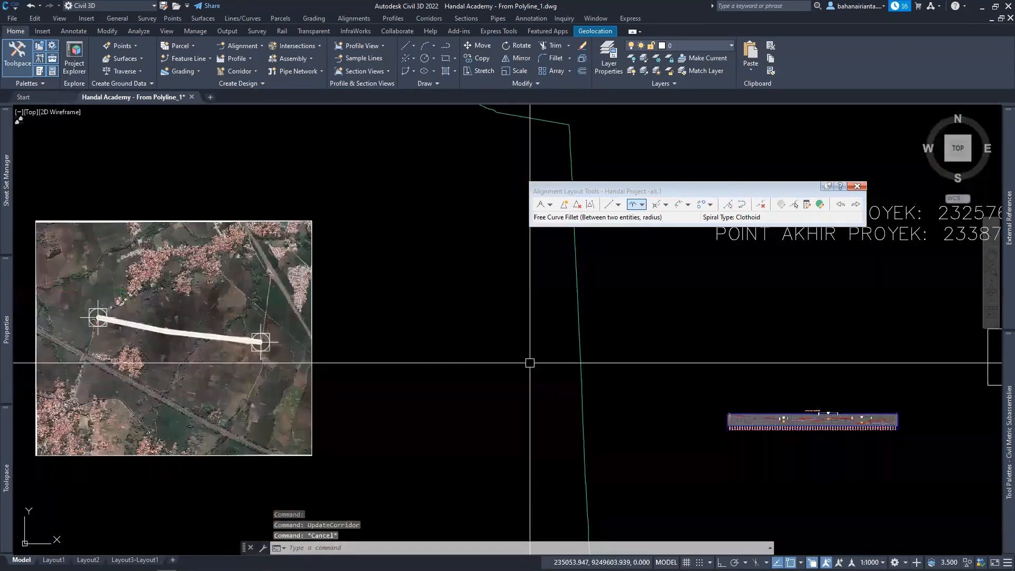
scroll(793, 415, up, 5)
scroll(745, 424, up, 3)
mouse_move(745, 425)
middle_down()
mouse_move(874, 312)
mouse_move(814, 321)
middle_up()
scroll(813, 321, down, 3)
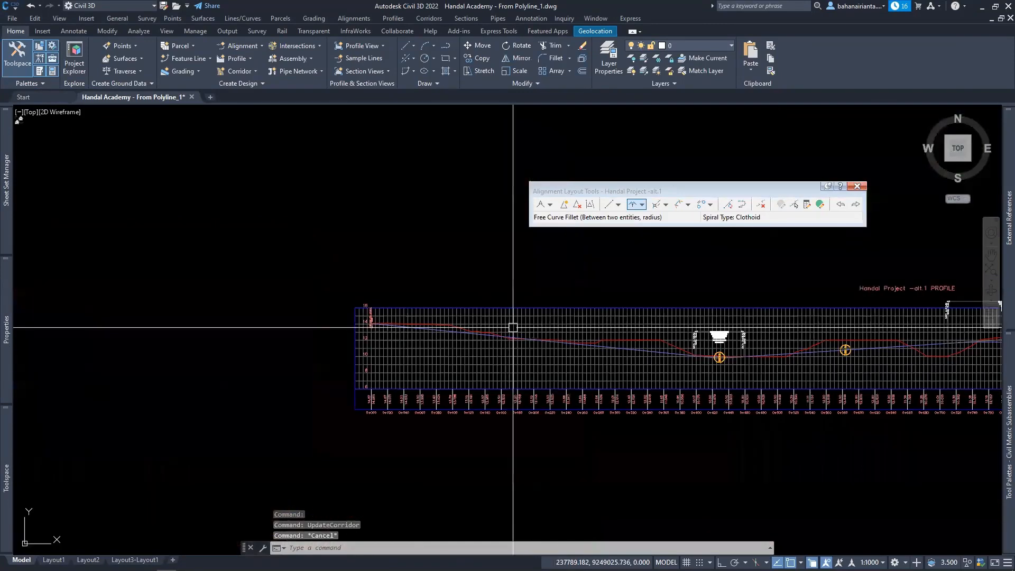
scroll(450, 317, up, 3)
scroll(428, 321, down, 3)
middle_drag(428, 322, 383, 324)
mouse_move(667, 373)
middle_down()
mouse_move(577, 377)
mouse_move(237, 338)
middle_up()
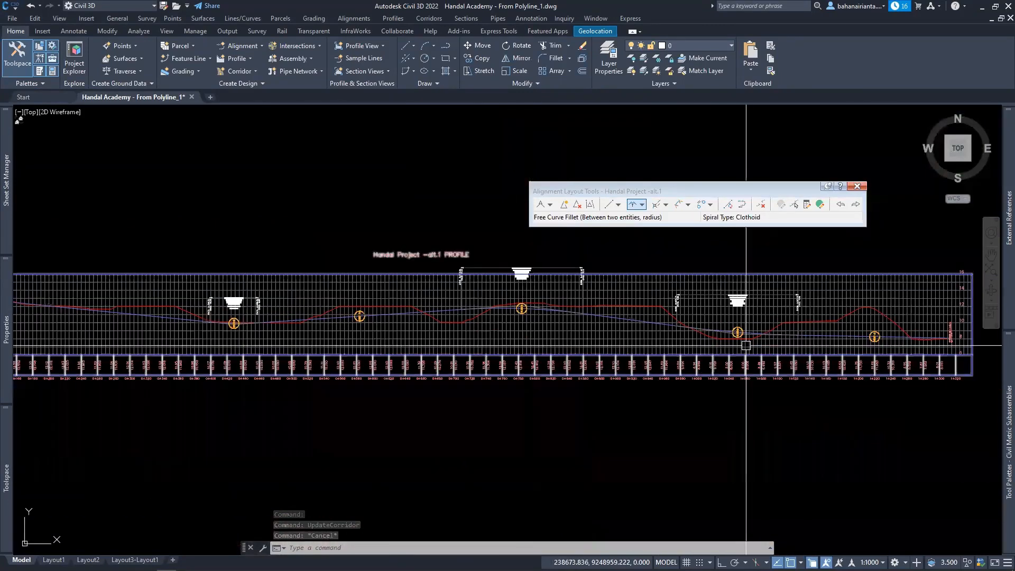
mouse_move(912, 344)
middle_down()
mouse_move(693, 358)
mouse_move(587, 340)
mouse_move(700, 358)
middle_up()
scroll(705, 358, up, 5)
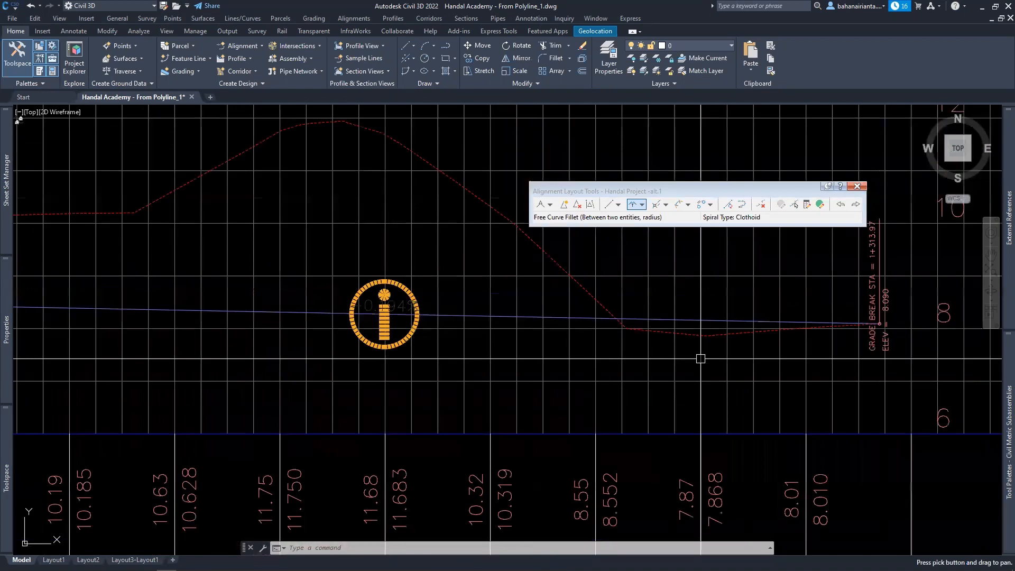
scroll(464, 314, up, 3)
middle_drag(465, 314, 714, 337)
scroll(740, 331, down, 8)
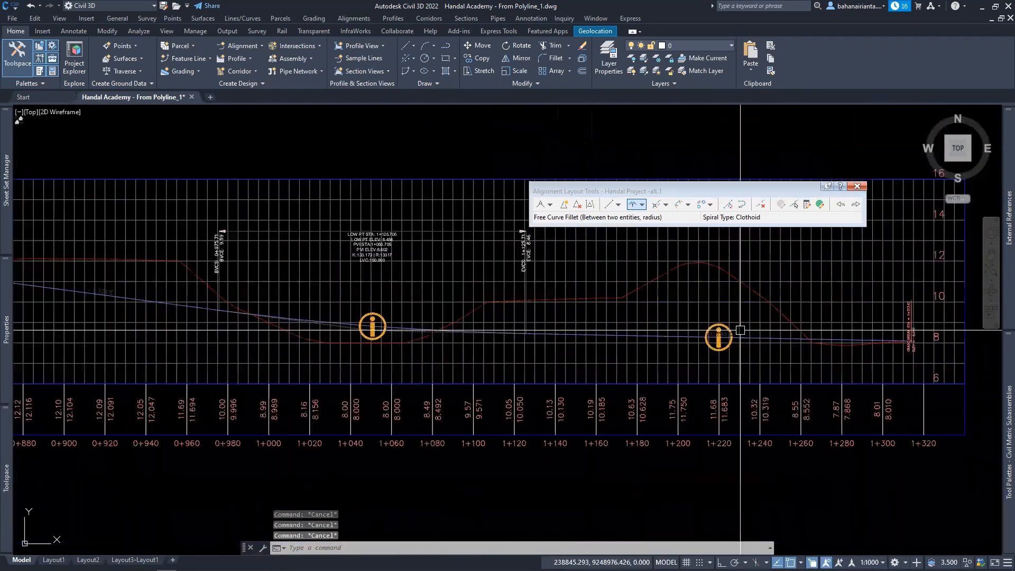
scroll(740, 330, down, 4)
middle_drag(335, 303, 492, 296)
mouse_move(220, 305)
middle_down()
mouse_move(585, 326)
mouse_move(531, 311)
middle_up()
scroll(635, 330, up, 8)
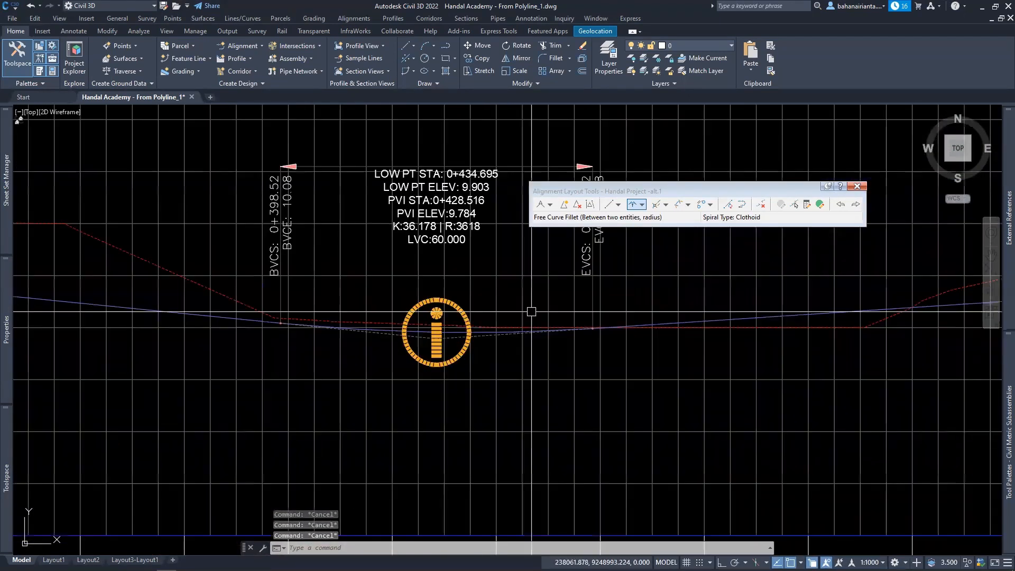
mouse_move(457, 305)
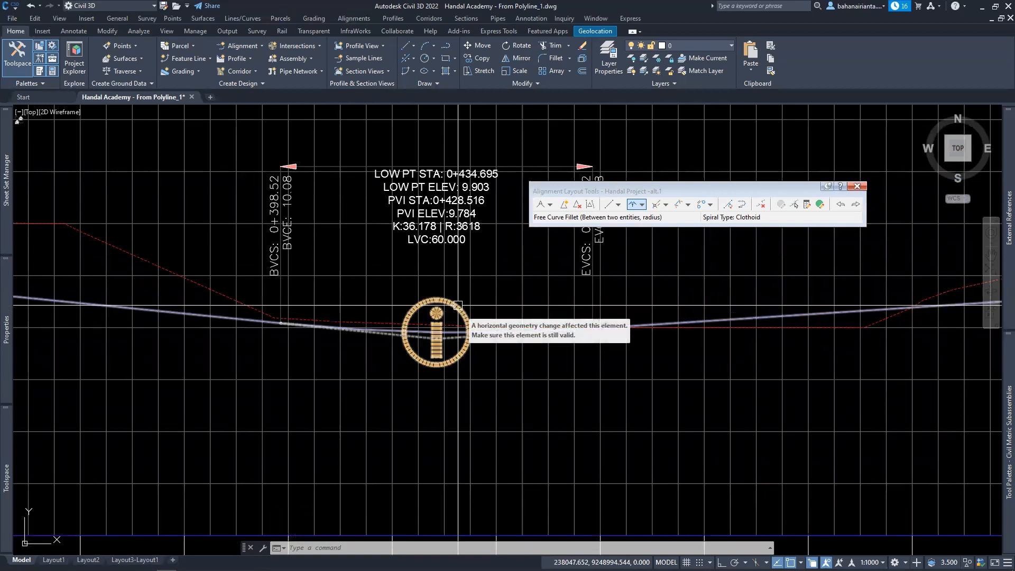
- Dismiss all horizontal change notifications on the profile FG-Handal Project -alt.1 and deselect it
click(458, 305)
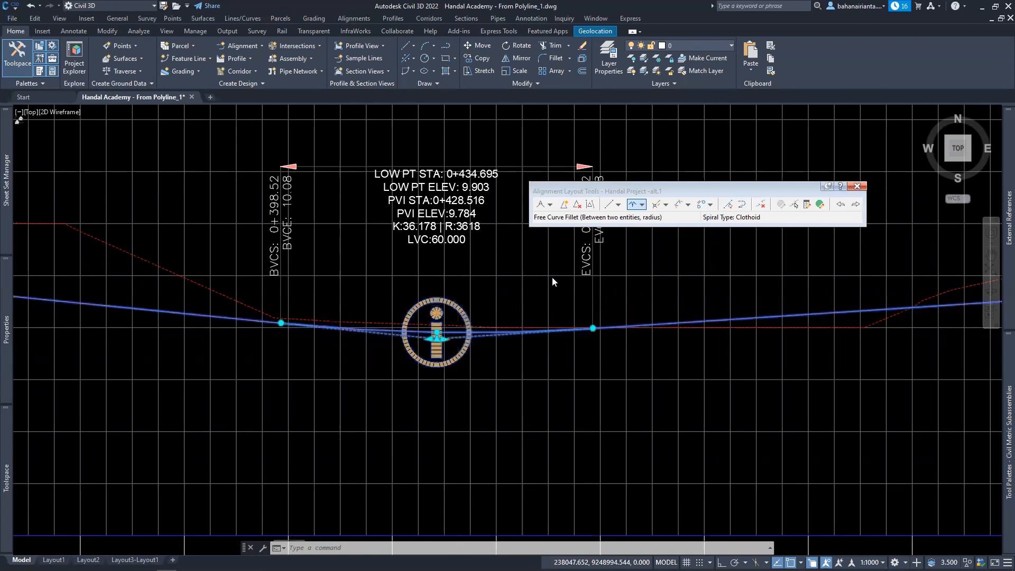
scroll(529, 295, down, 6)
scroll(545, 290, down, 2)
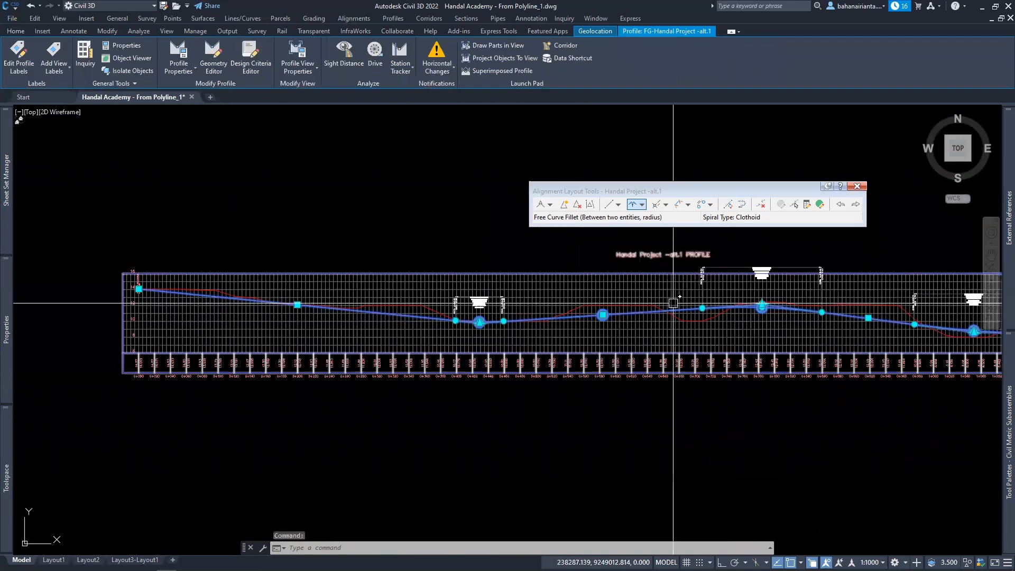
middle_drag(673, 303, 396, 329)
scroll(538, 317, up, 2)
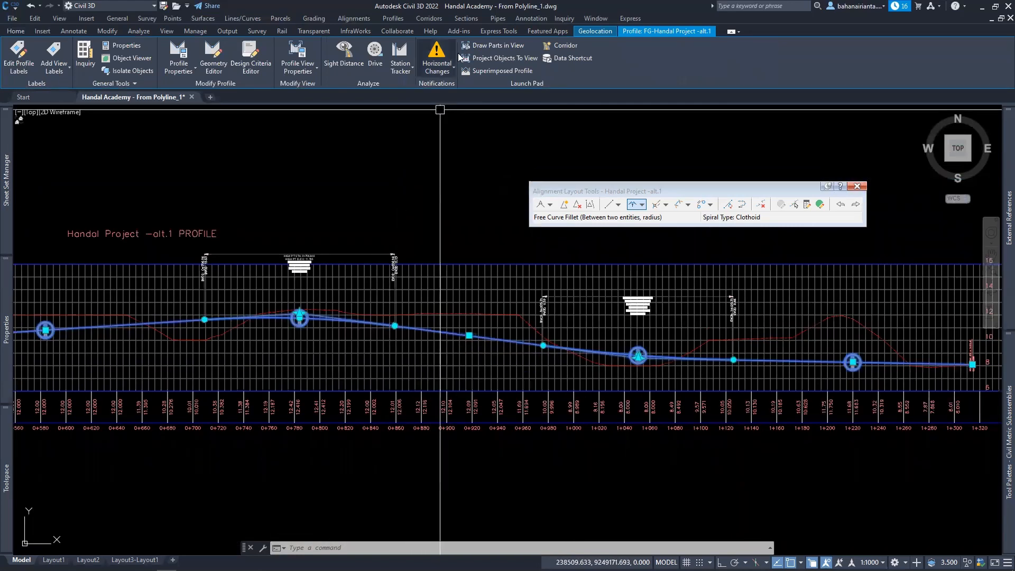
click(443, 69)
click(474, 115)
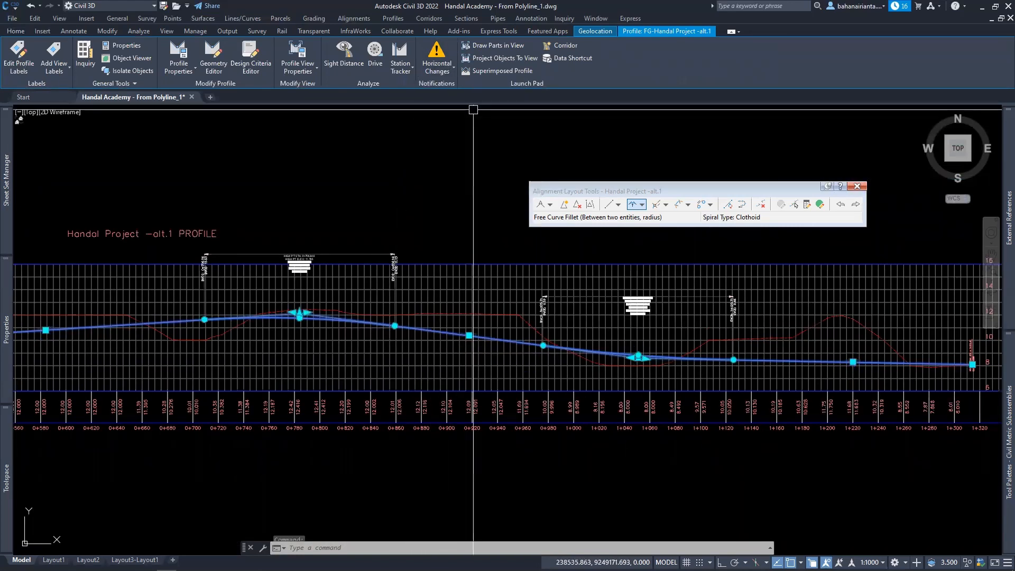
scroll(467, 173, down, 4)
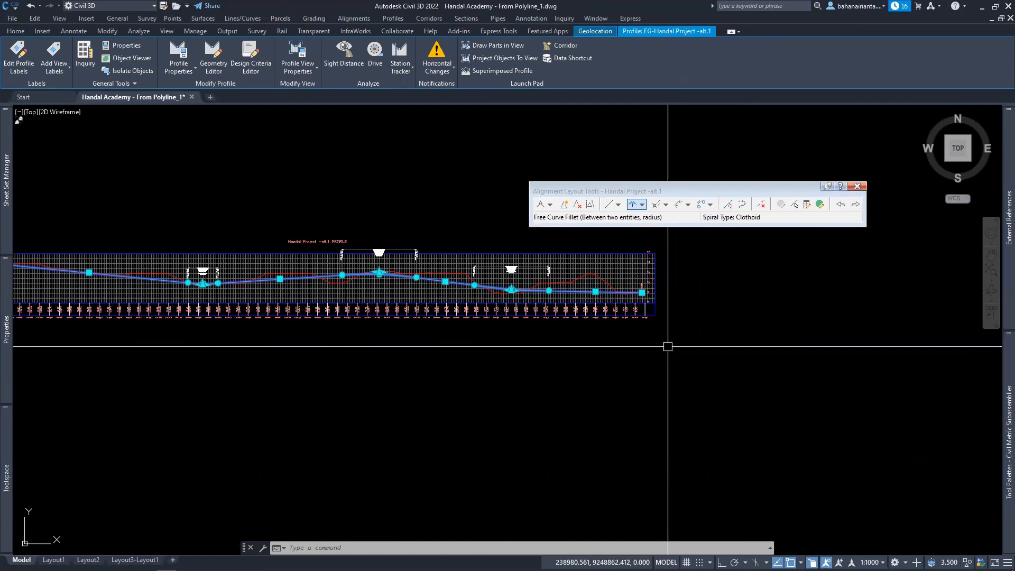
scroll(246, 285, down, 3)
key(Escape)
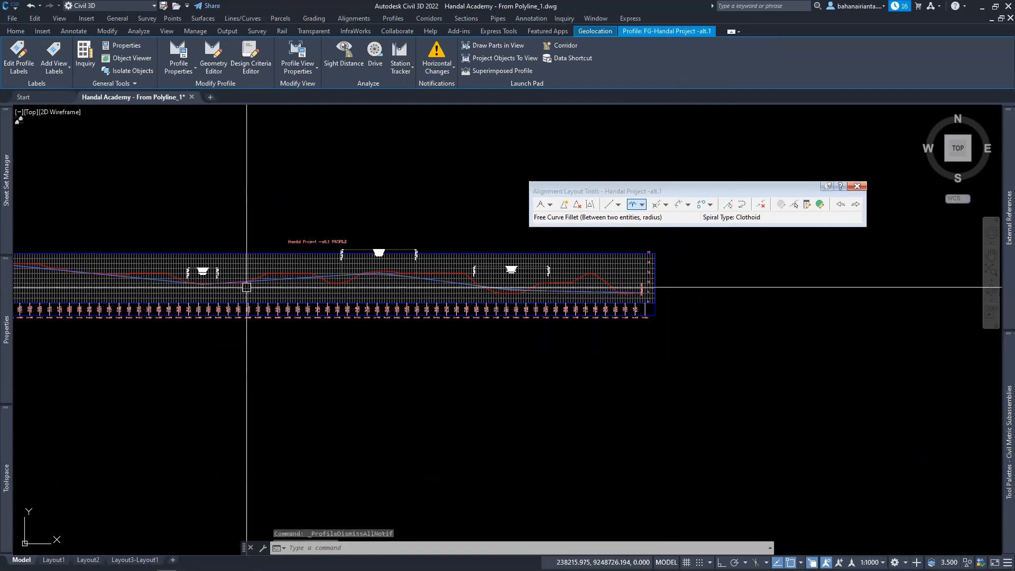
- Return to the plan and examine the corridor around the curve near station 0+550
scroll(249, 279, down, 2)
middle_drag(239, 283, 779, 309)
middle_drag(179, 221, 406, 251)
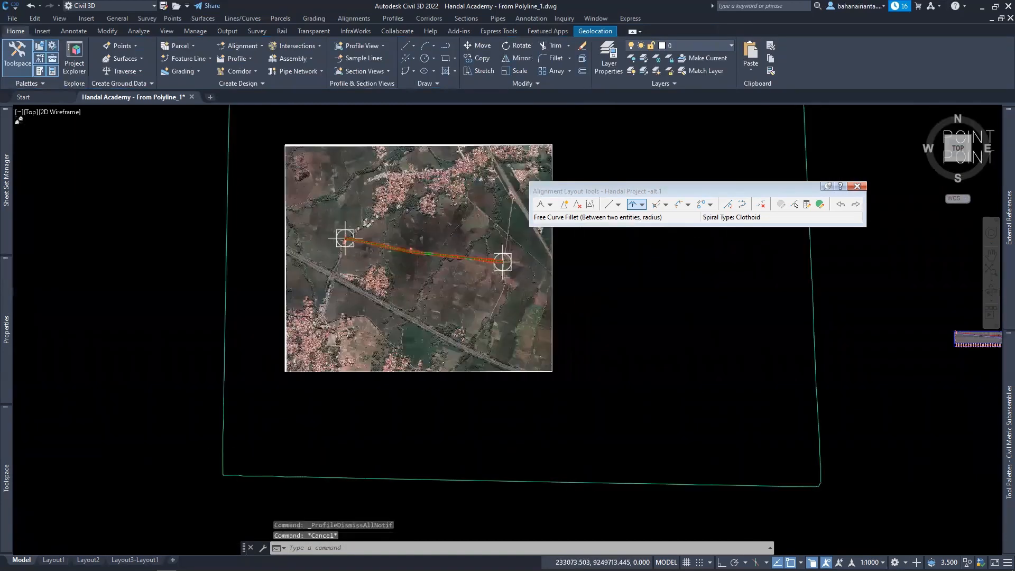
scroll(406, 250, up, 6)
scroll(412, 254, up, 5)
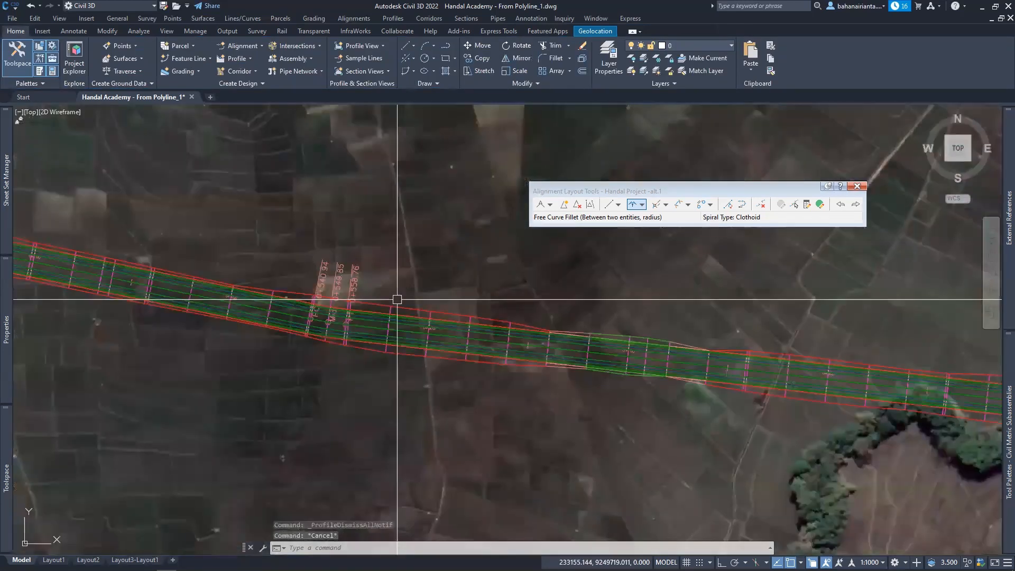
- Set the code set style of the Handal Corridor to All Codes - No Display in its corridor properties
click(420, 318)
right_click(436, 247)
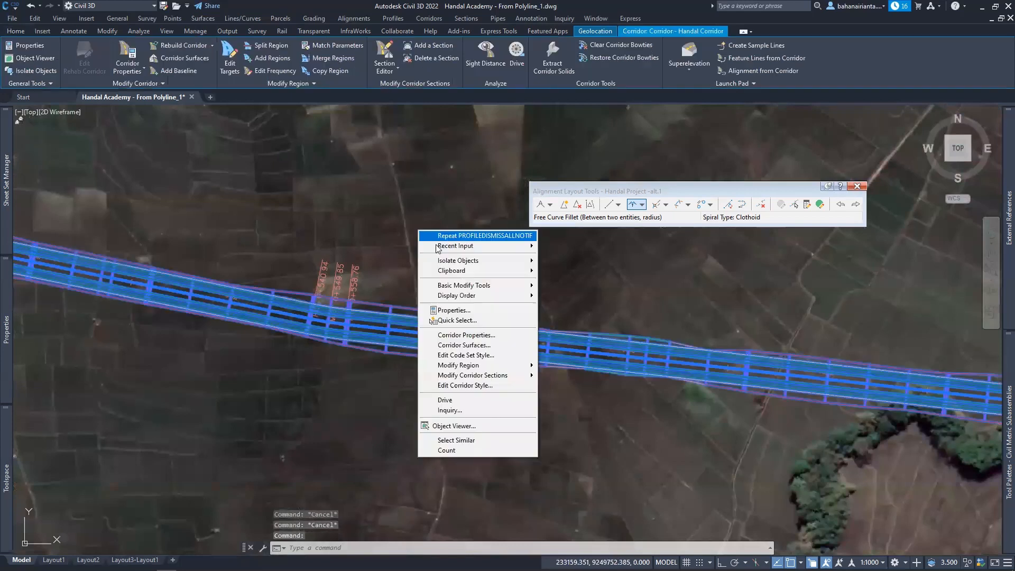
click(465, 334)
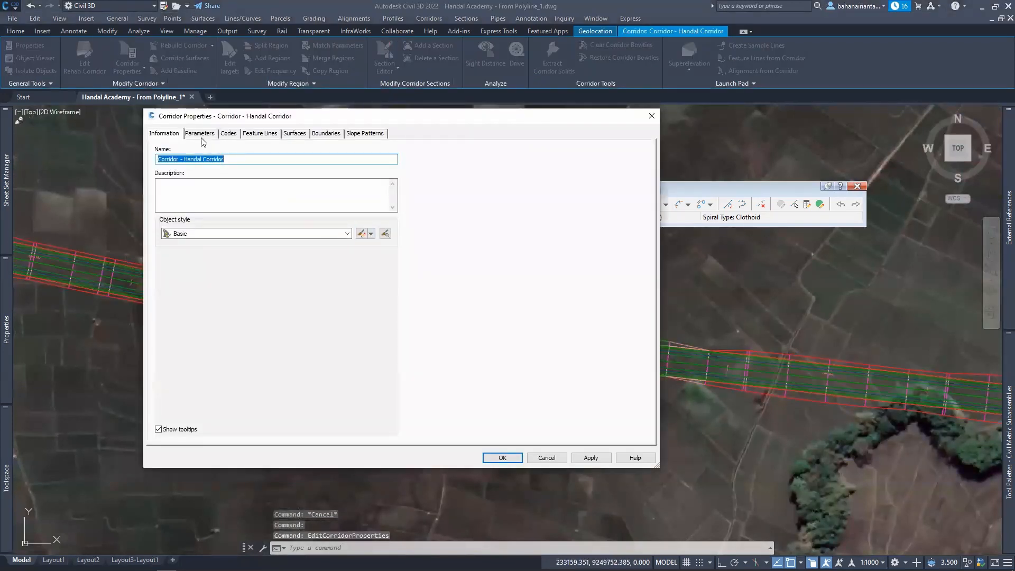
click(201, 136)
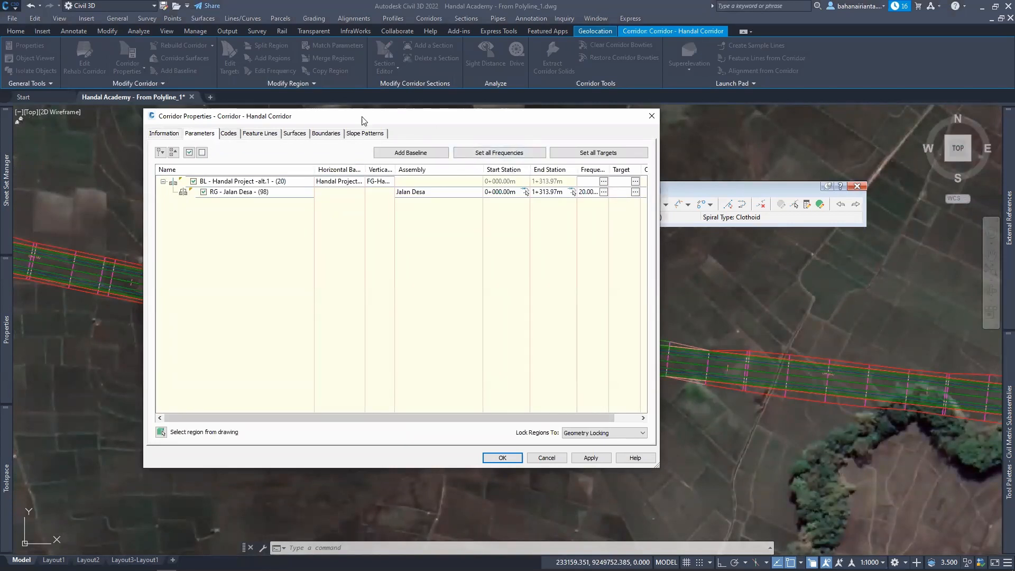
click(230, 135)
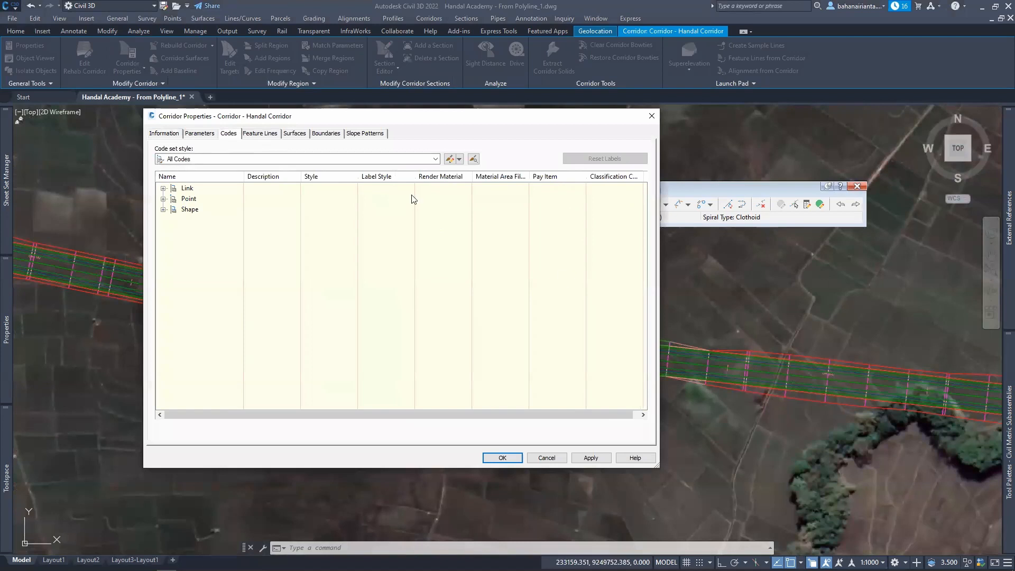
click(287, 159)
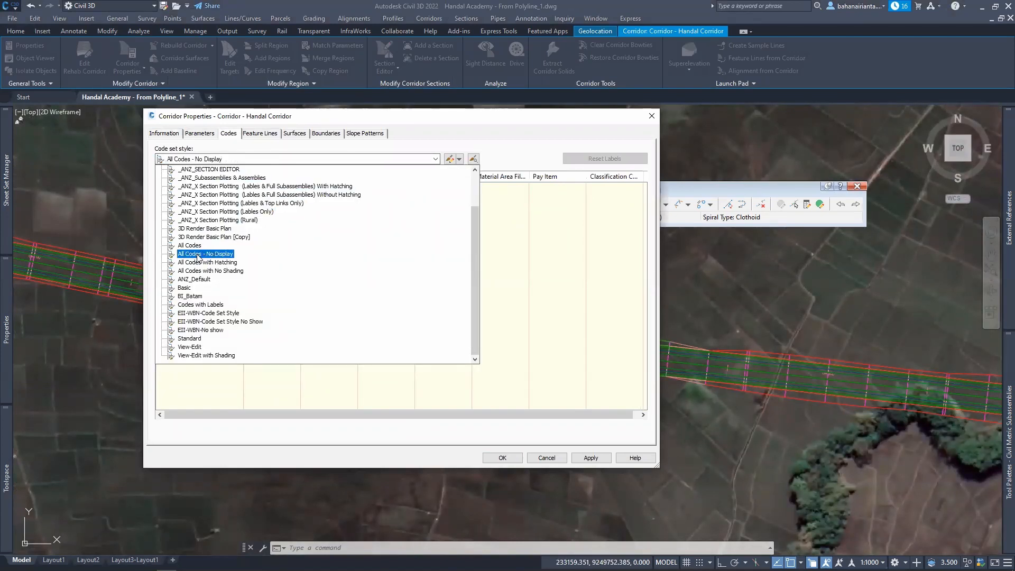
scroll(211, 285, up, 1)
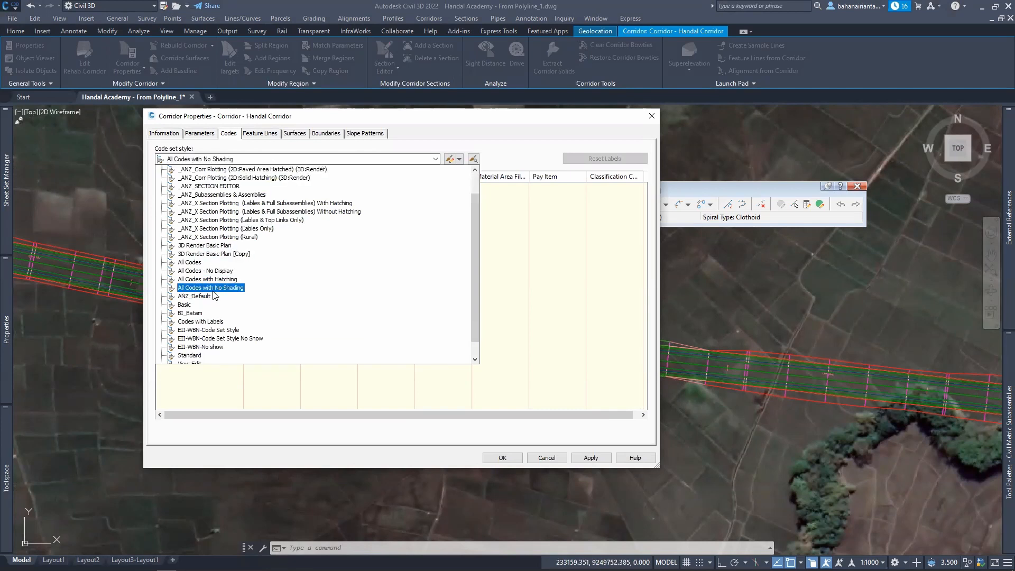
click(205, 270)
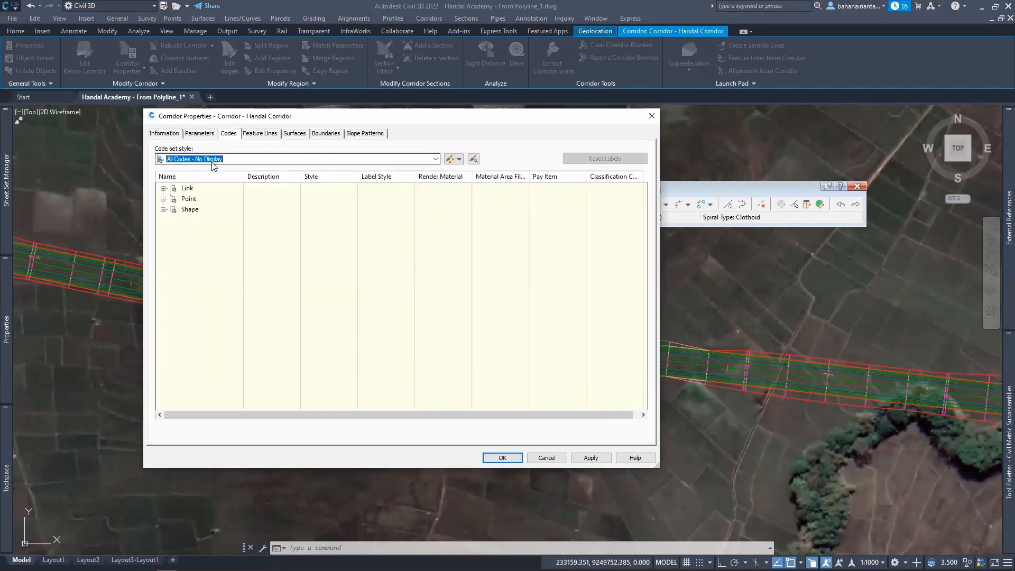
click(503, 458)
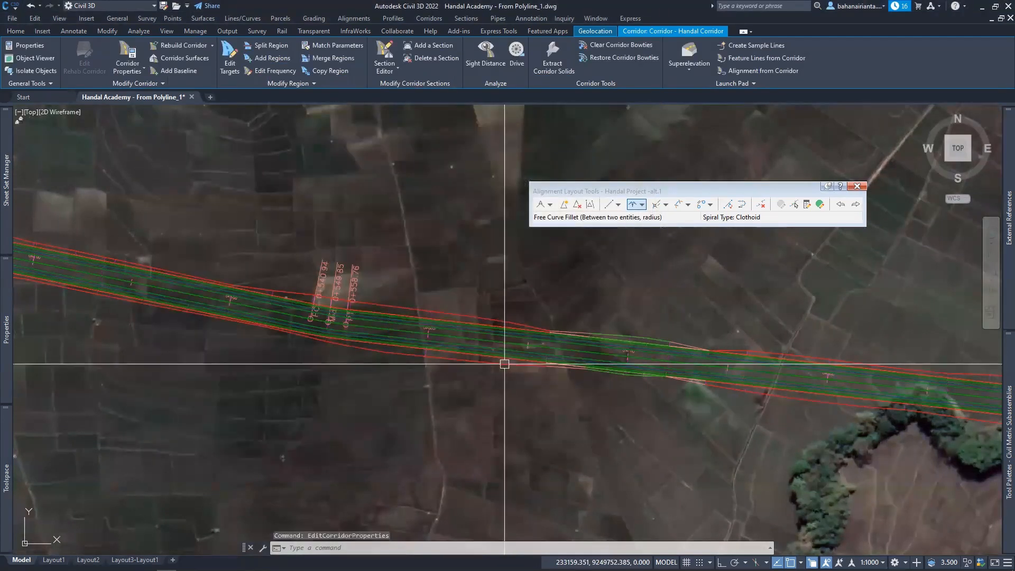
key(Escape)
- Reopen the Handal Corridor's properties and set its code set style to All Codes
middle_drag(290, 293, 625, 379)
middle_drag(200, 288, 449, 312)
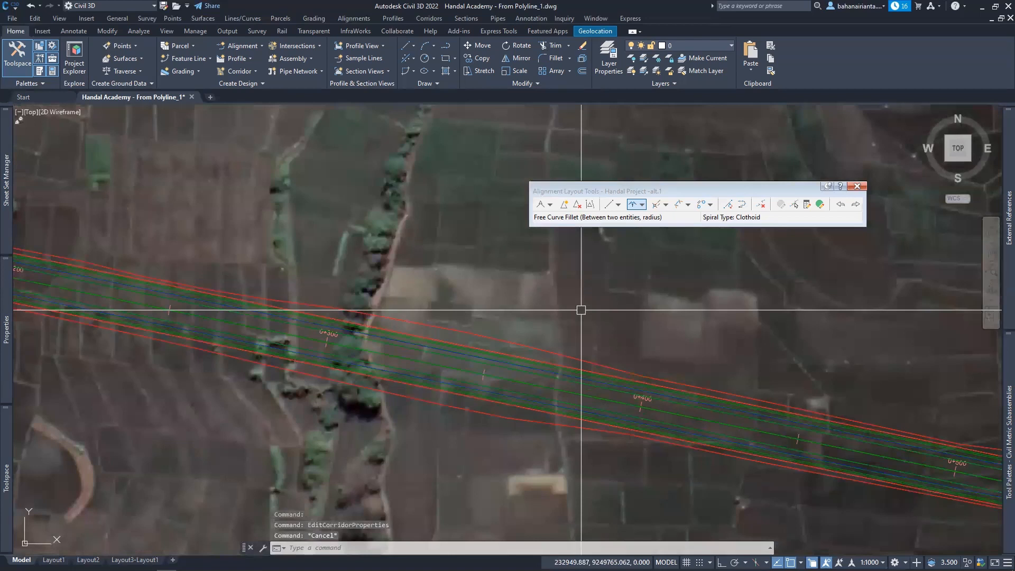
middle_drag(582, 306, 281, 248)
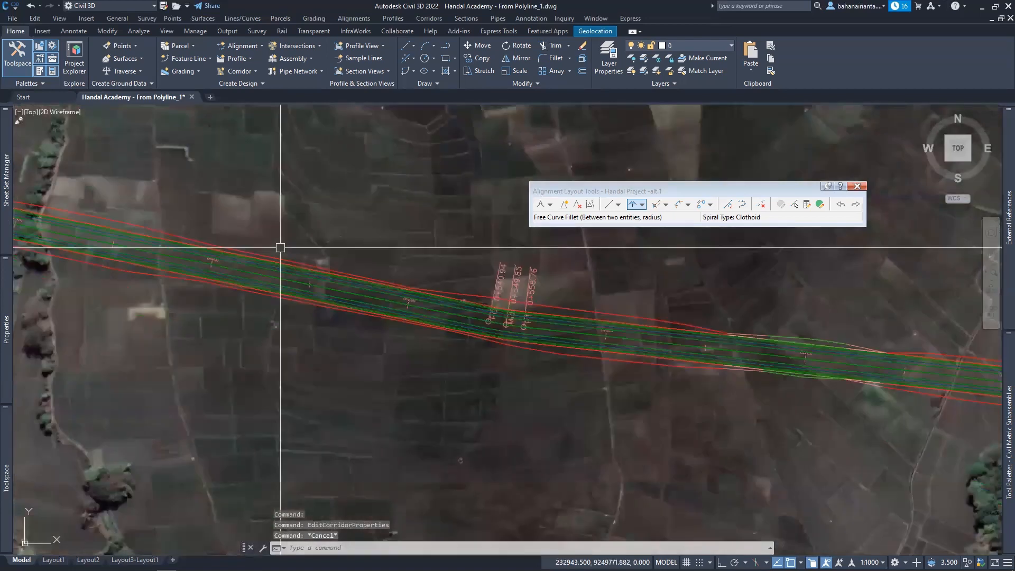
scroll(307, 251, up, 2)
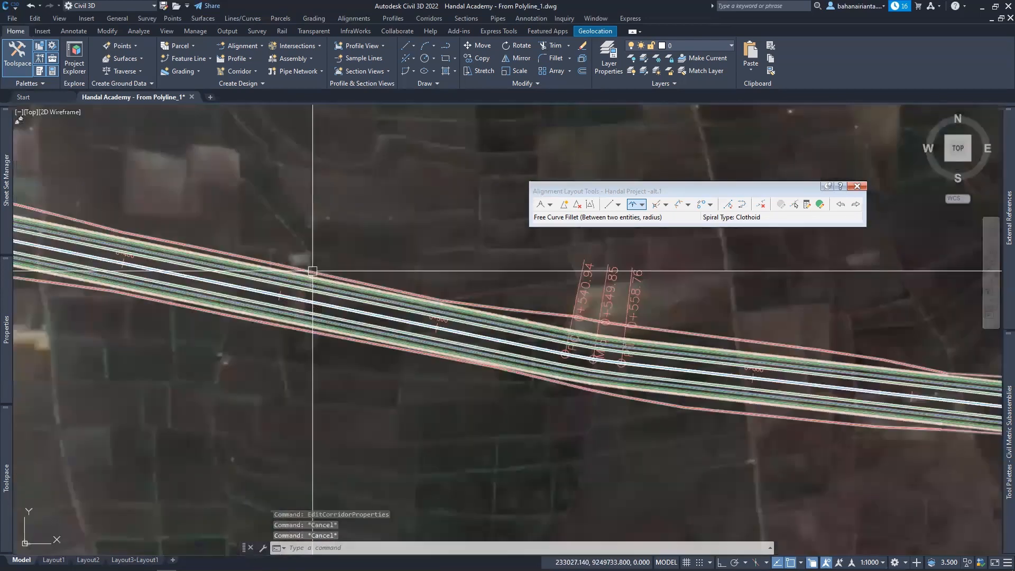
click(312, 271)
right_click(313, 272)
click(352, 379)
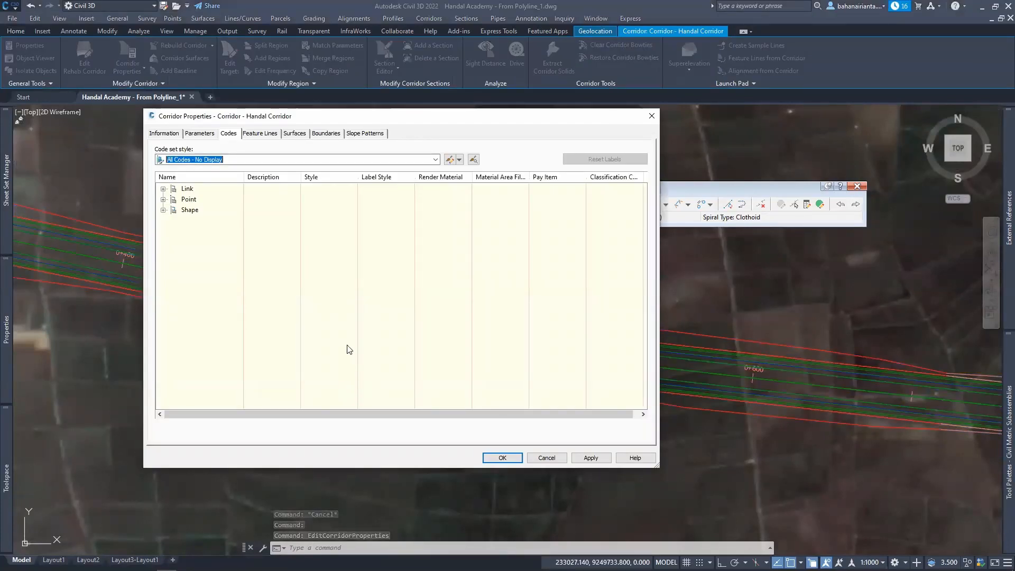
click(199, 132)
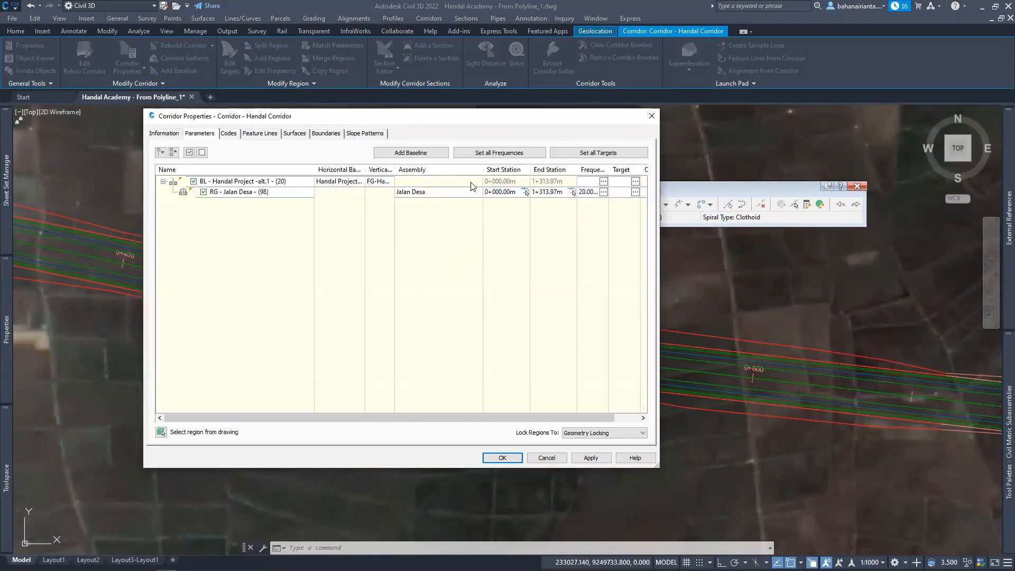
click(228, 133)
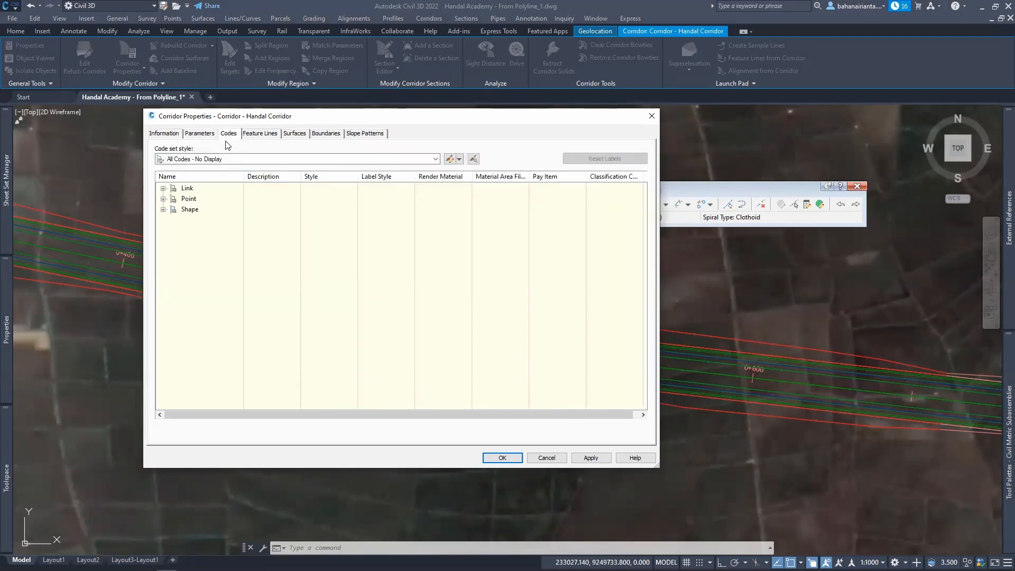
click(216, 158)
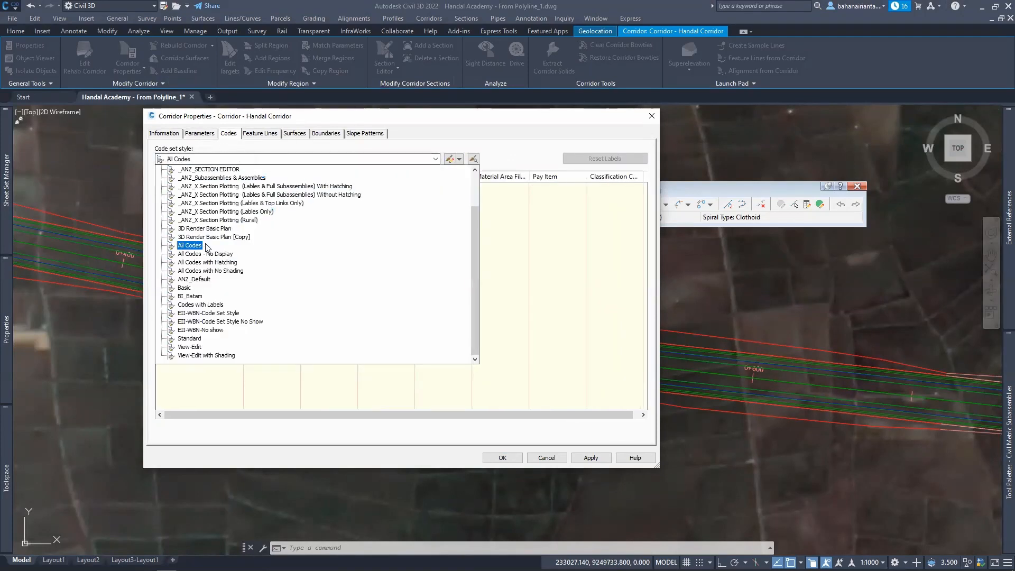
click(185, 237)
click(207, 157)
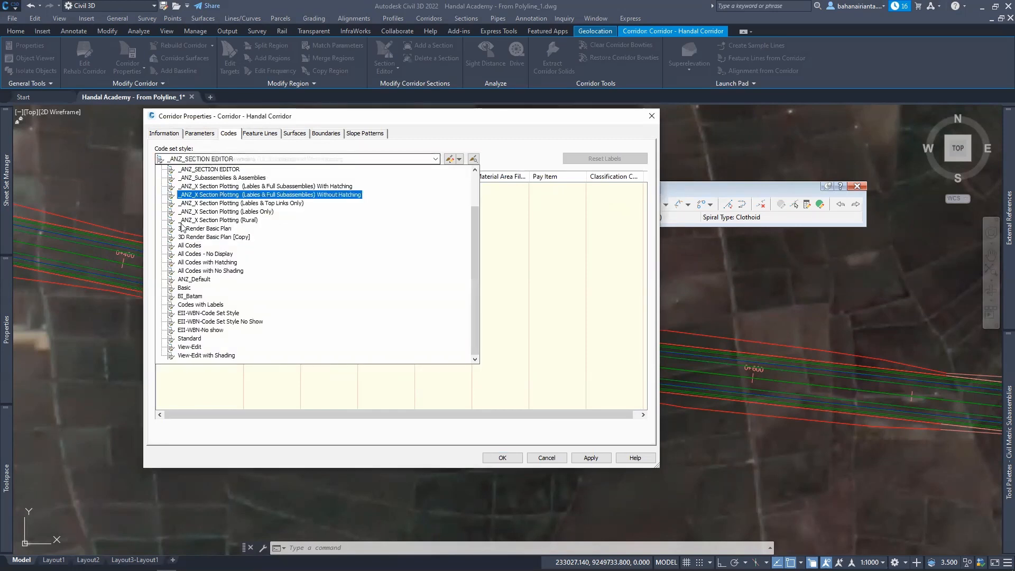
click(182, 243)
- In the assembly frequency of region RG - Jalan Desa, set the spacing along tangents and the curve increment to 10 m
click(201, 133)
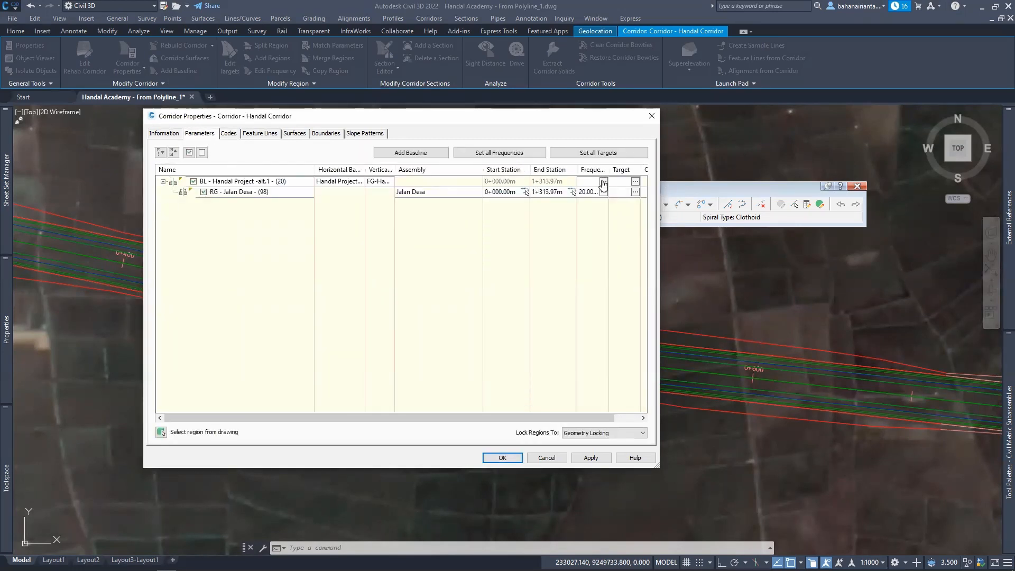
click(604, 191)
click(542, 176)
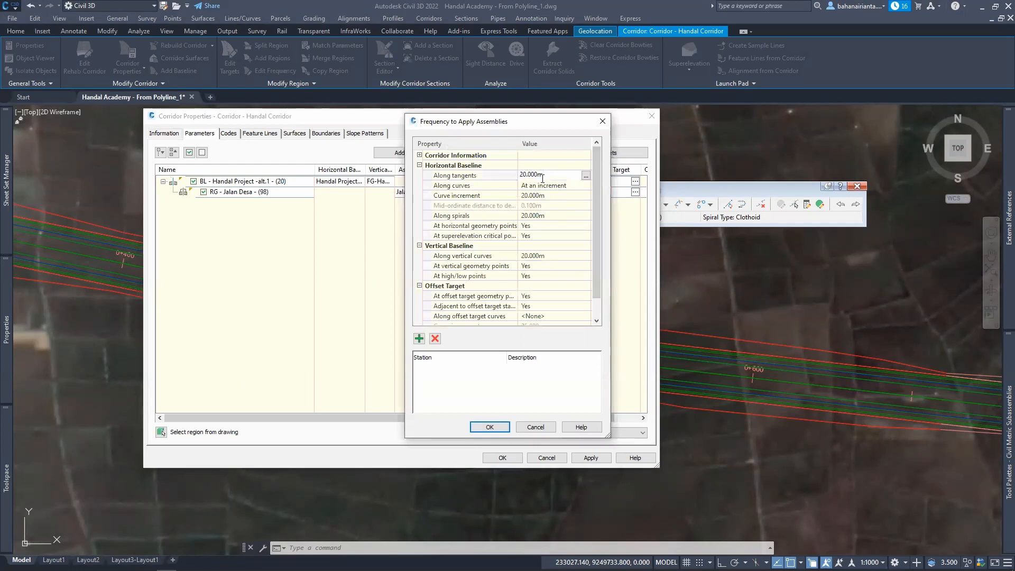
double_click(542, 176)
text(10)
click(538, 195)
double_click(538, 196)
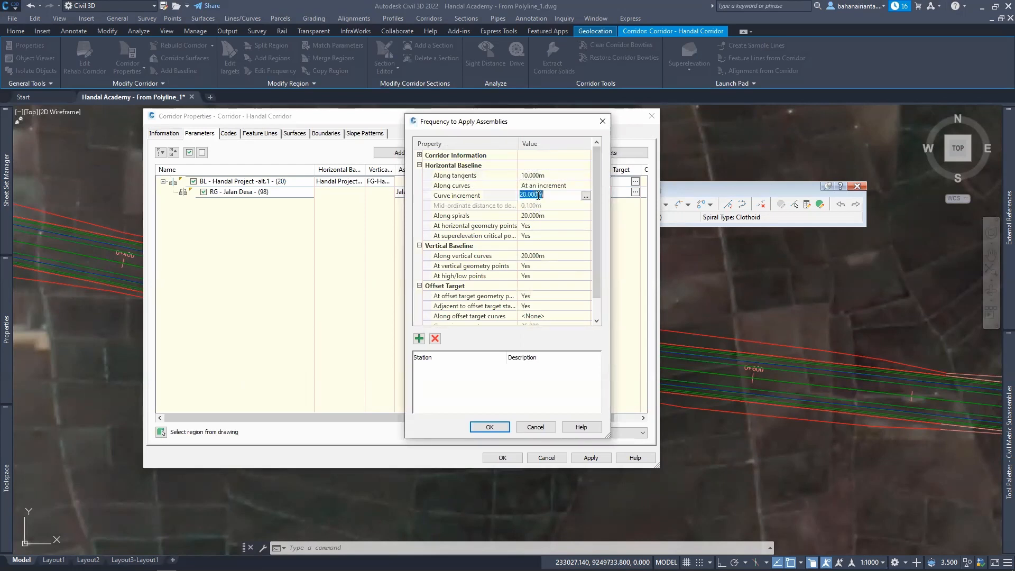
text(10)
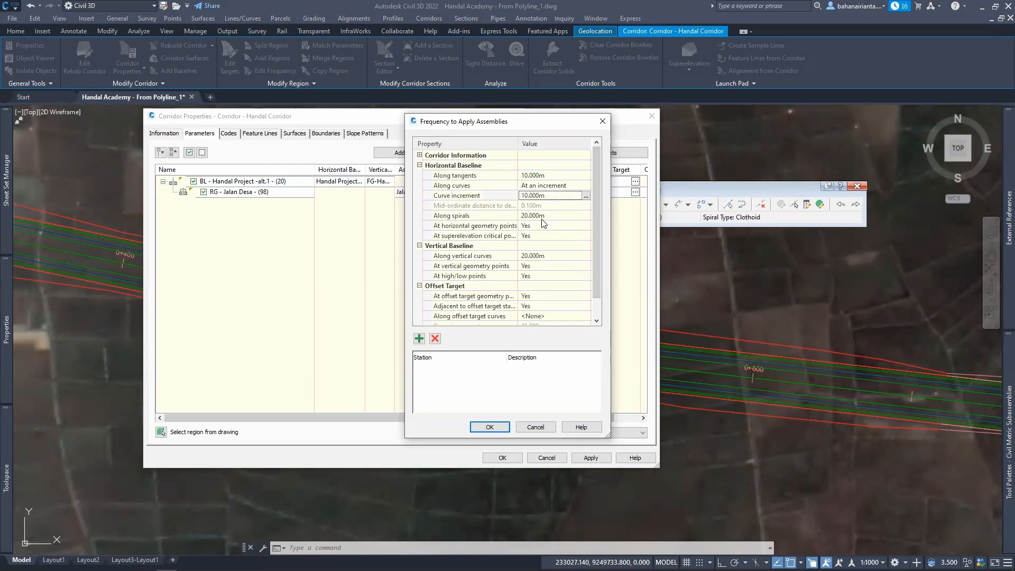
- Set the assembly frequency along spirals and along vertical curves to 10 m, and apply the corridor properties
click(542, 216)
double_click(540, 216)
text(10)
click(530, 254)
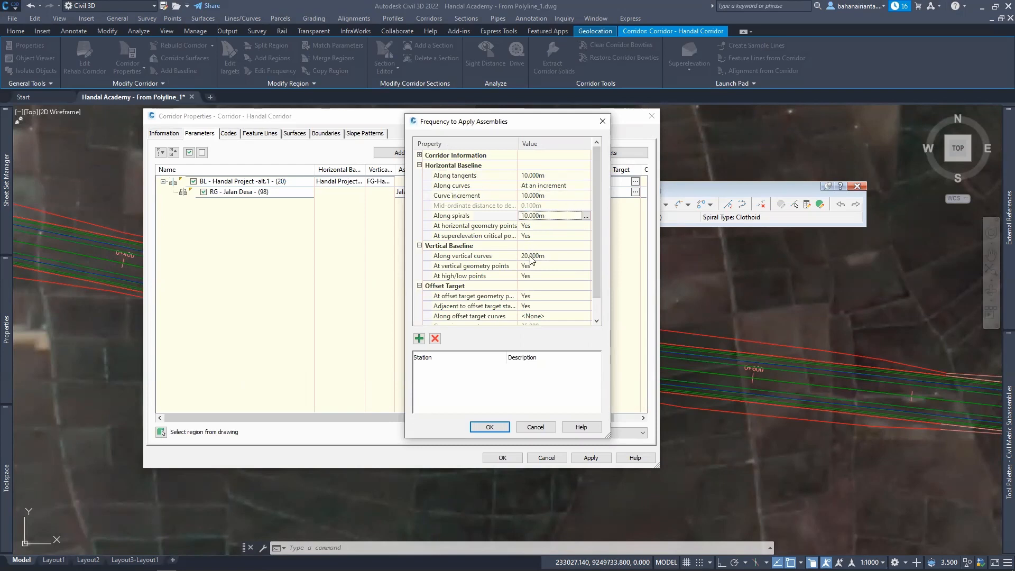
double_click(530, 253)
text(10)
click(506, 426)
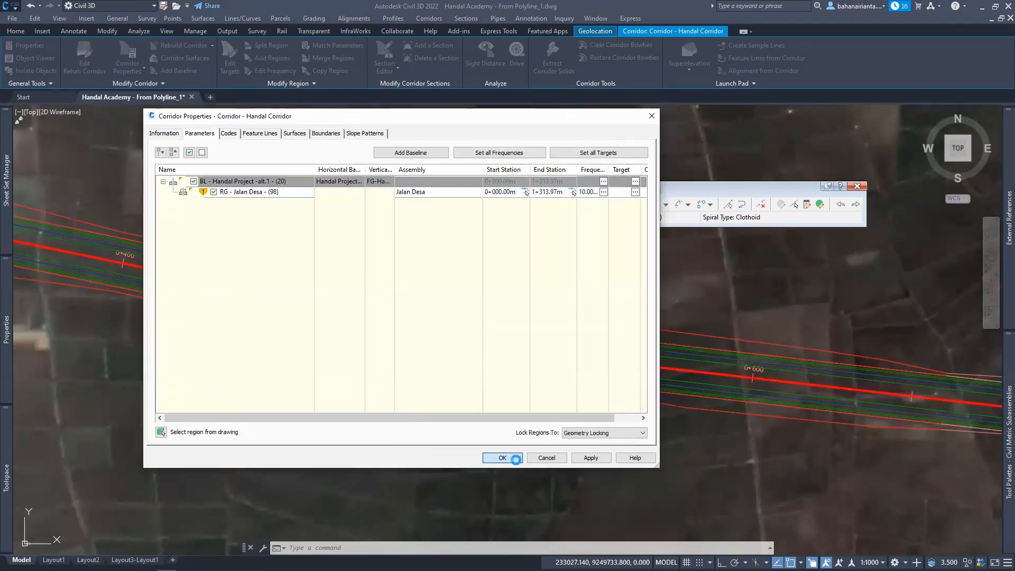
click(502, 457)
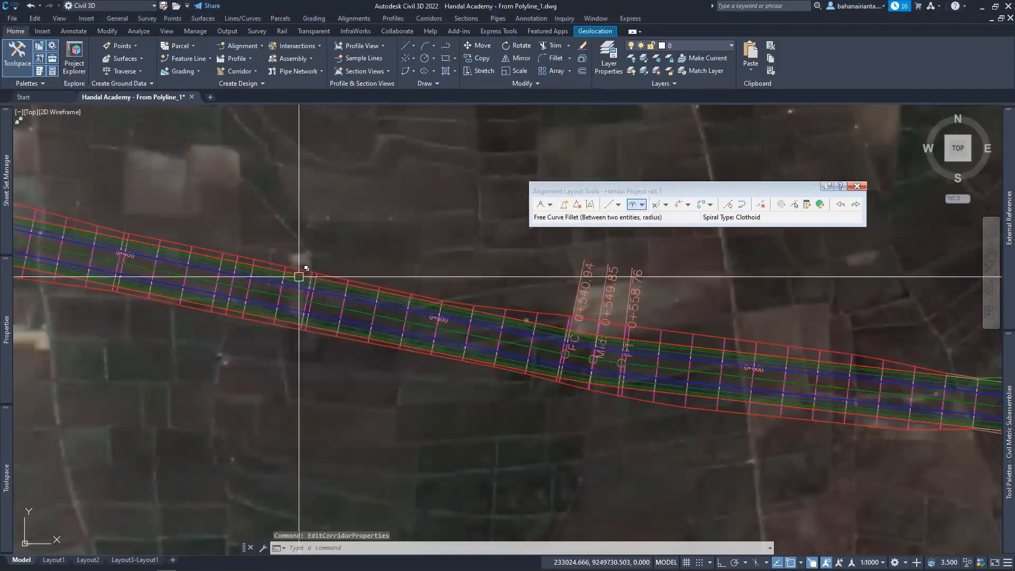
- Examine the spacing of the corridor's section lines along the alignment and around the curve near station 0+550
middle_drag(302, 278, 318, 283)
scroll(938, 378, down, 2)
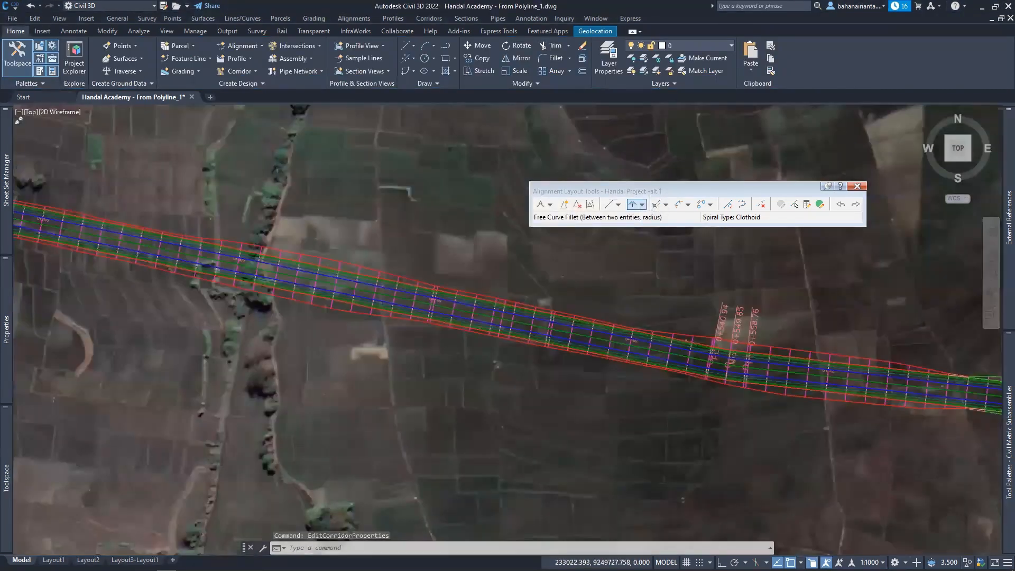
scroll(434, 322, down, 2)
scroll(484, 343, up, 4)
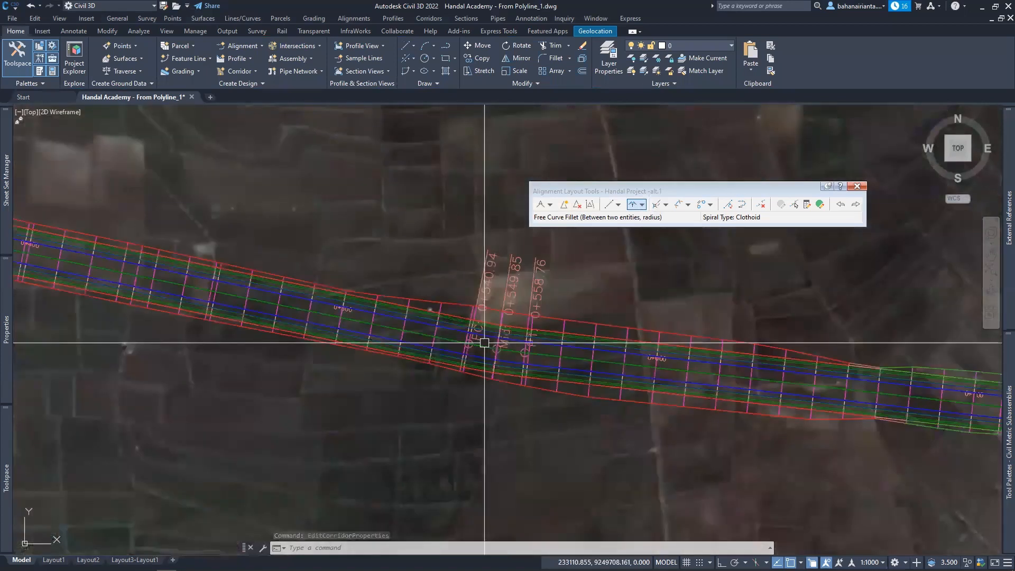
scroll(484, 342, up, 3)
key(Escape)
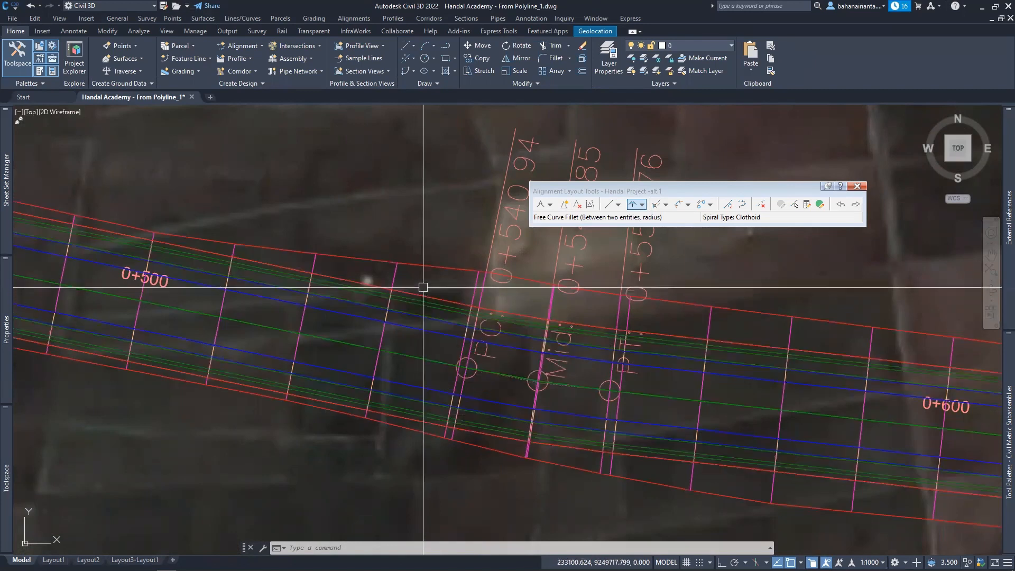
scroll(423, 287, down, 4)
middle_drag(423, 287, 356, 295)
scroll(397, 296, up, 2)
key(Escape)
key(Escape)
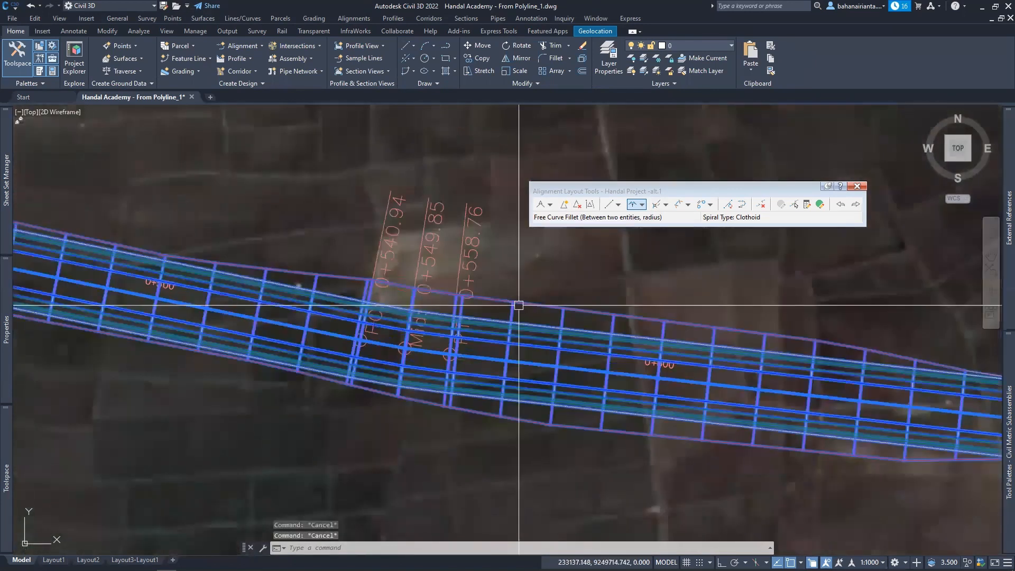
- Reopen the assembly frequency settings of the corridor region RG - Jalan Desa and set the spacing along tangents to 100 m
click(574, 368)
right_click(574, 368)
click(586, 423)
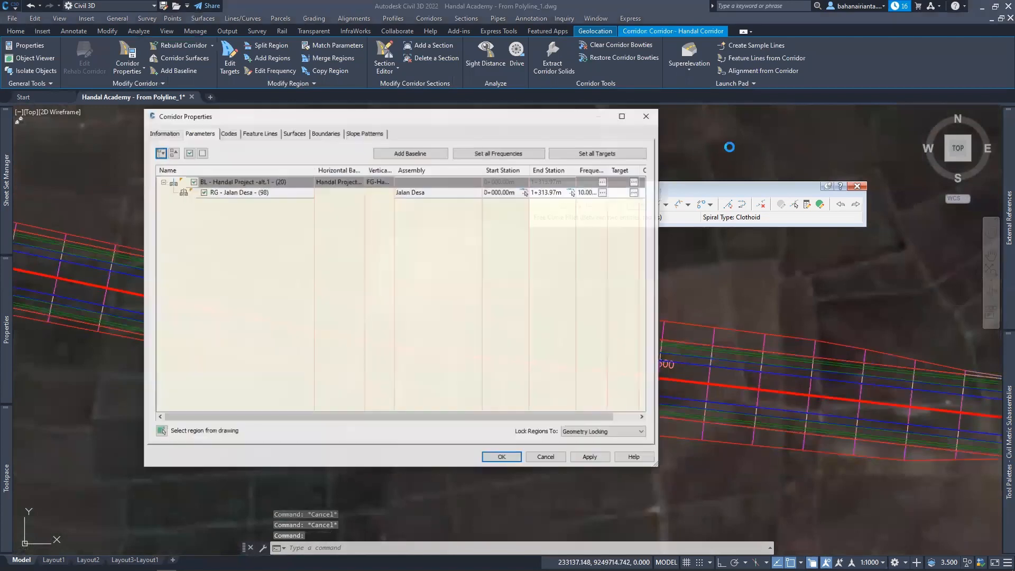
click(602, 193)
click(549, 176)
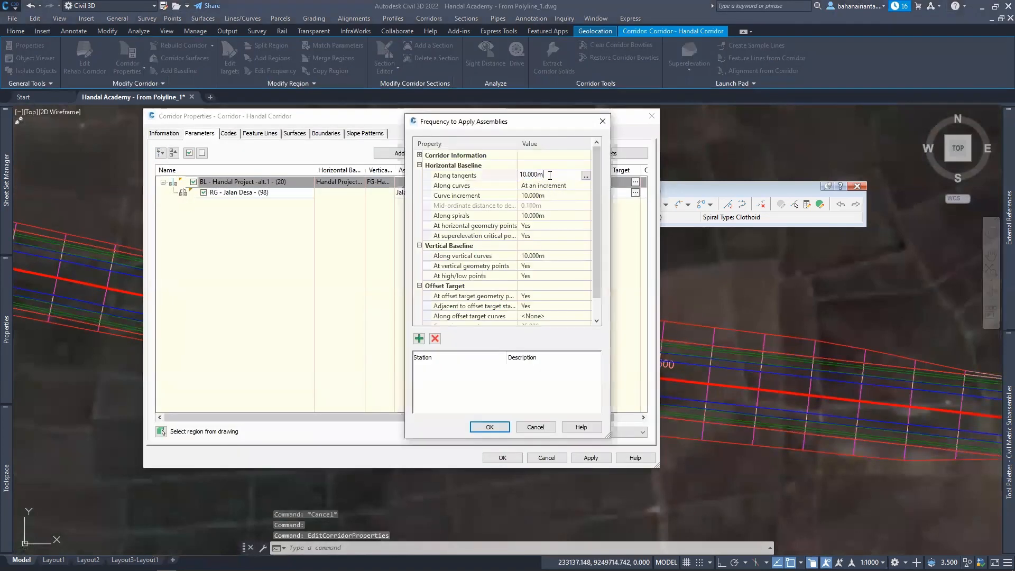
double_click(550, 175)
text(11)
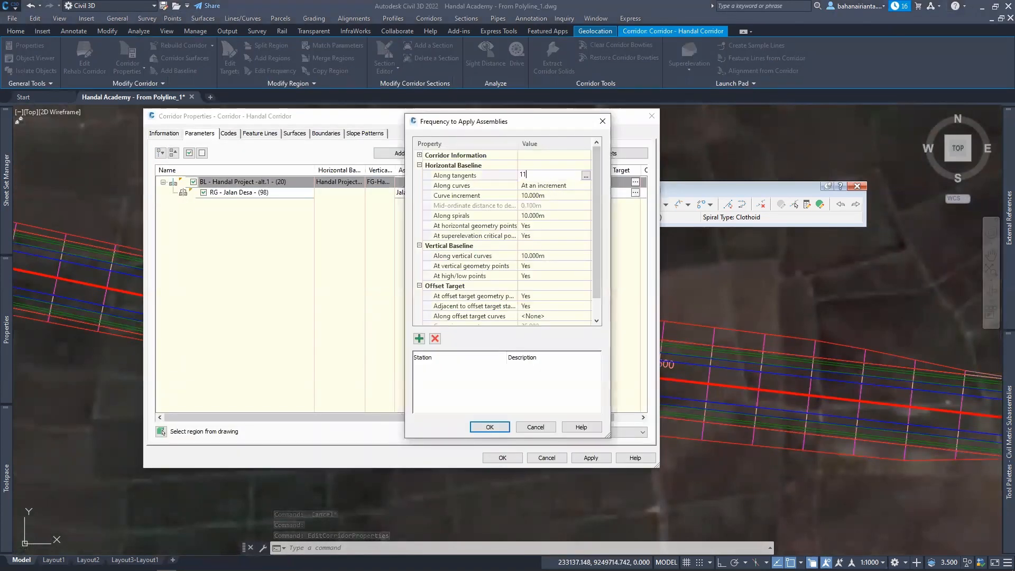
key(BackSpace)
text(00)
key(Return)
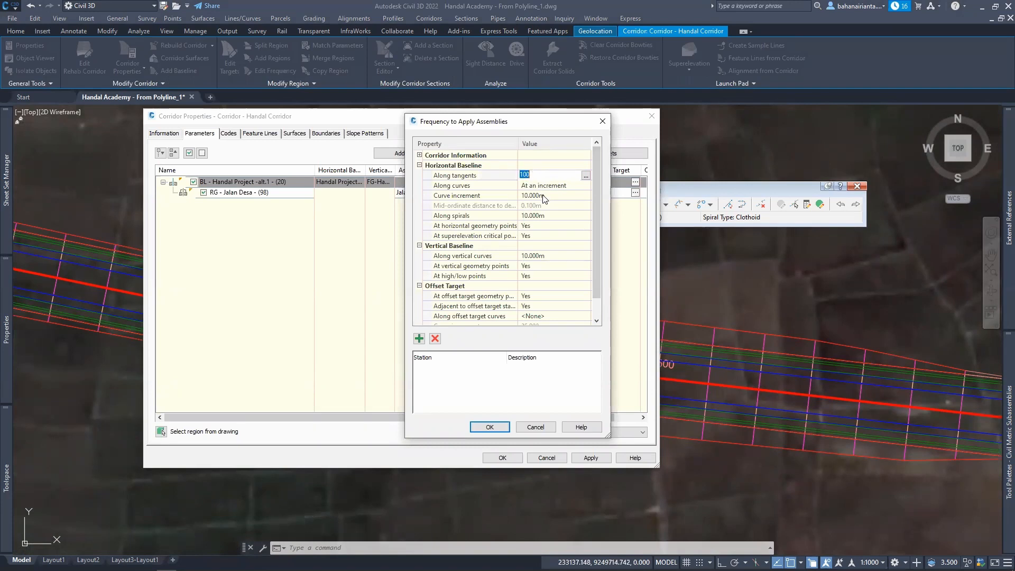
- Set the curve increment and the frequency along spirals to 100 m
click(545, 196)
text(100)
key(Return)
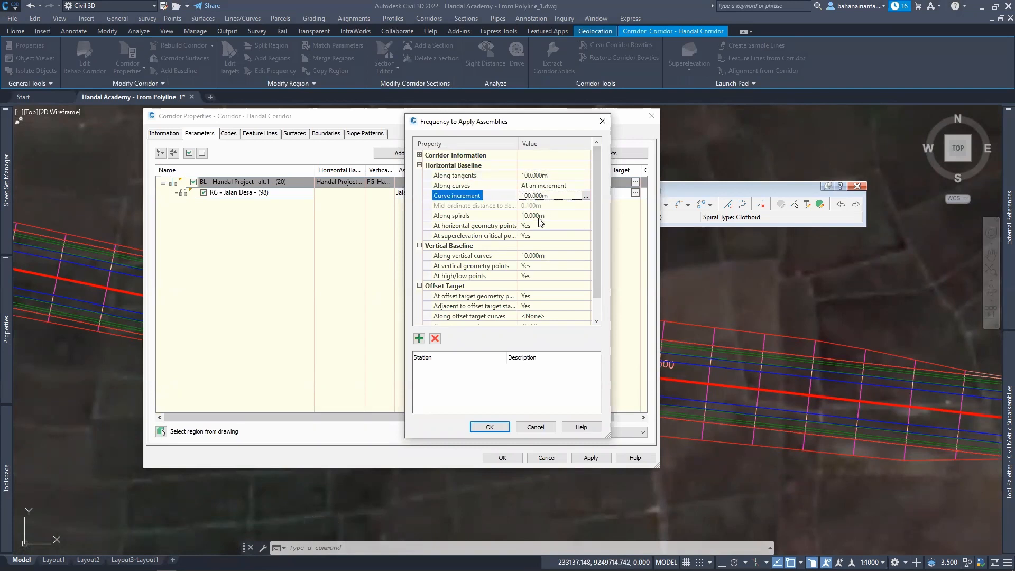
click(540, 216)
text(100)
key(Return)
- Set the frequency along vertical curves to 100 m and apply the corridor properties to rebuild the Handal Corridor
click(533, 256)
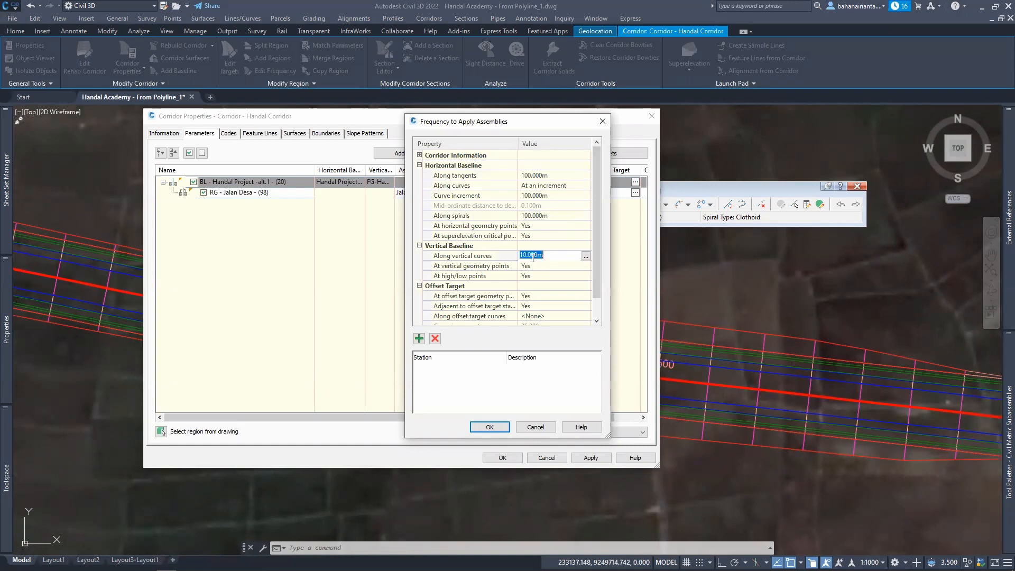
text(100)
click(489, 426)
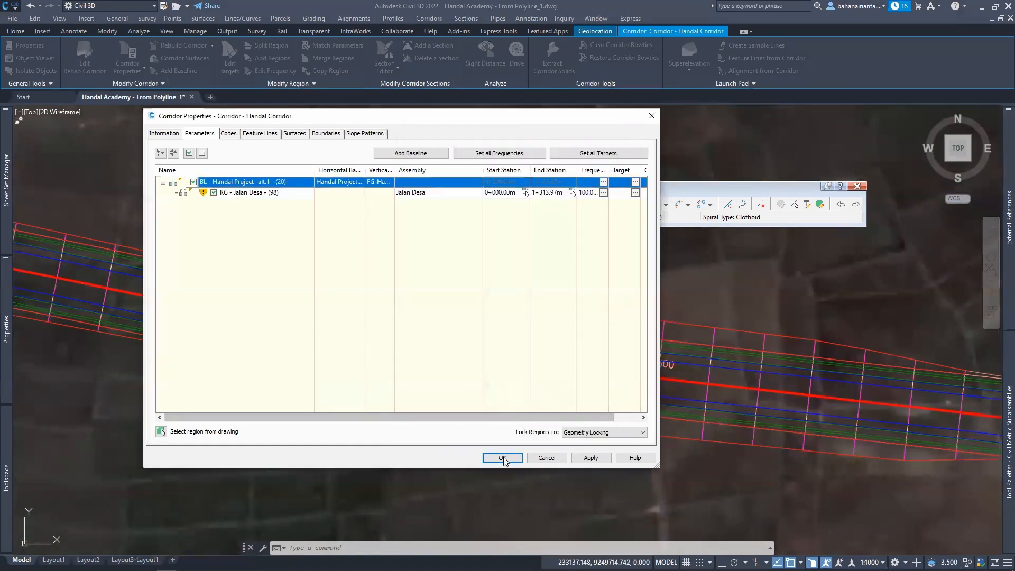
click(503, 458)
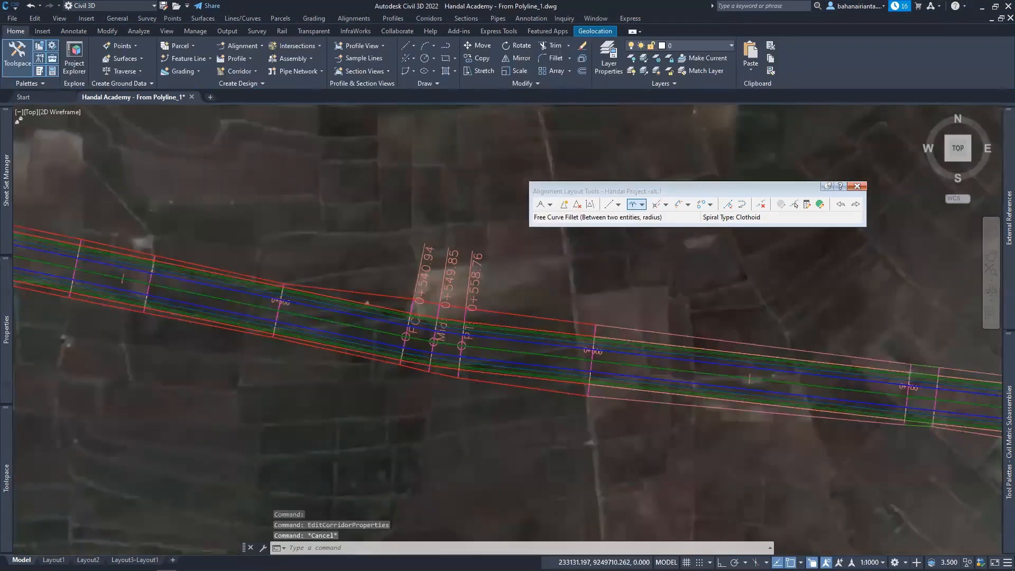
- Move the intersection point of the alignment curve near station 0+550 southward to the fields just east of the village
scroll(386, 312, up, 4)
click(623, 401)
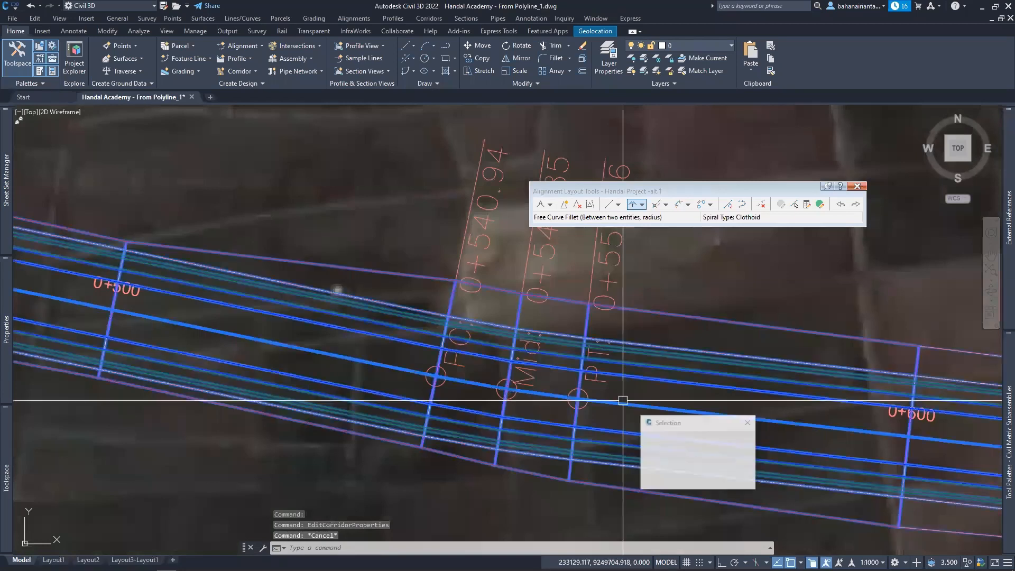
click(544, 394)
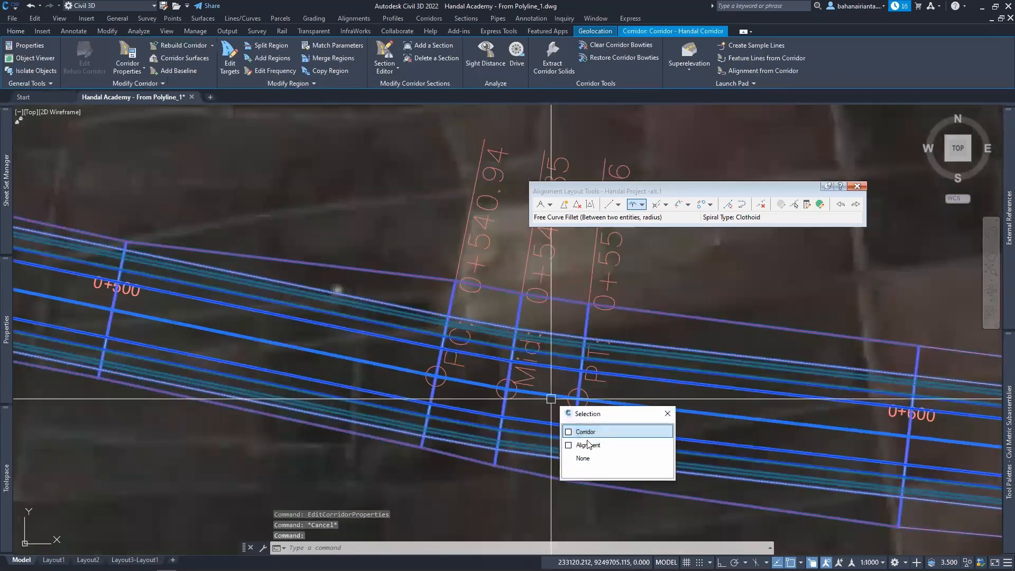
click(589, 445)
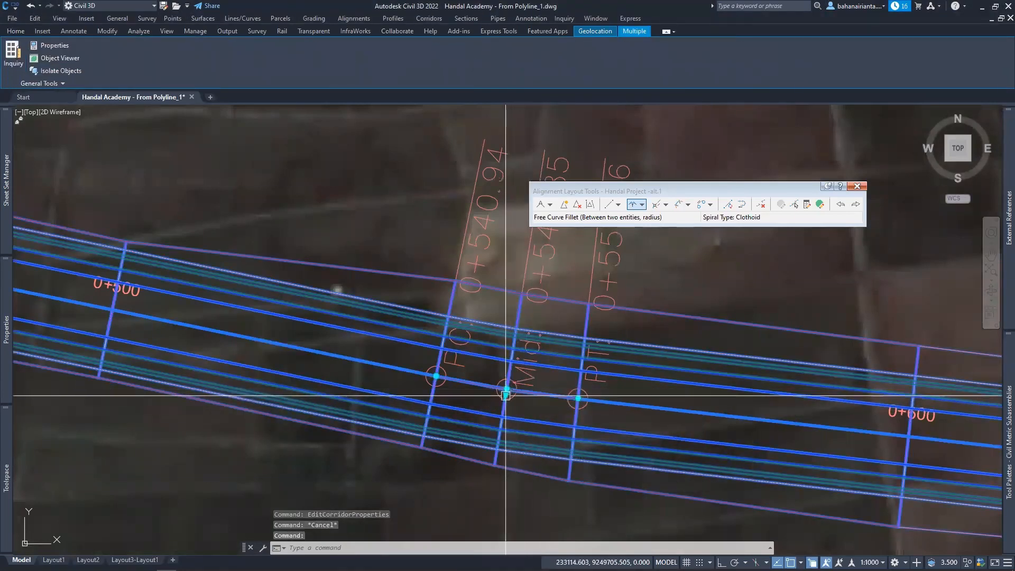
scroll(506, 393, up, 2)
scroll(507, 393, up, 3)
scroll(444, 415, down, 3)
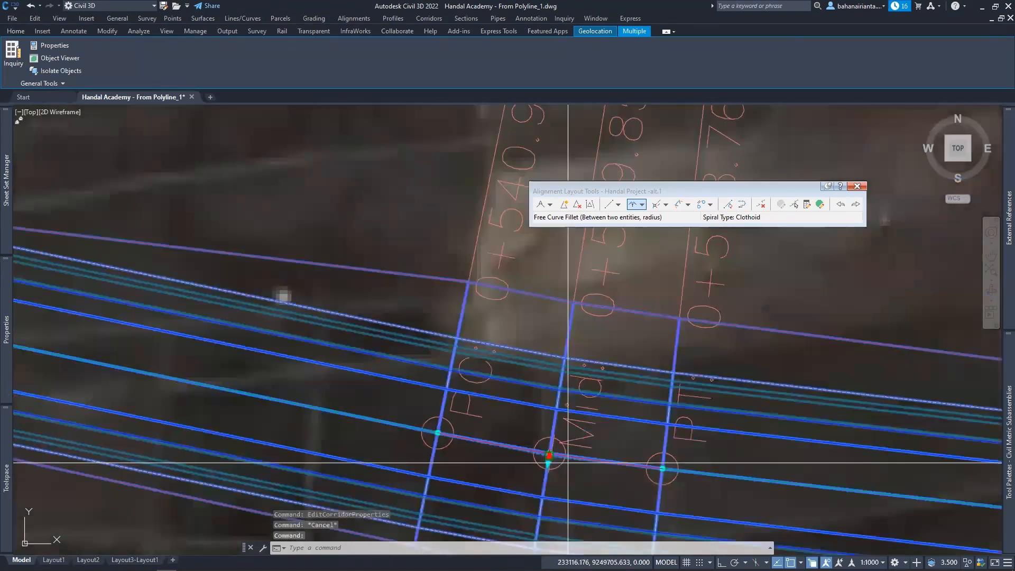
mouse_move(568, 462)
middle_down()
mouse_move(544, 119)
mouse_move(448, 390)
middle_up()
key(Escape)
scroll(466, 328, down, 2)
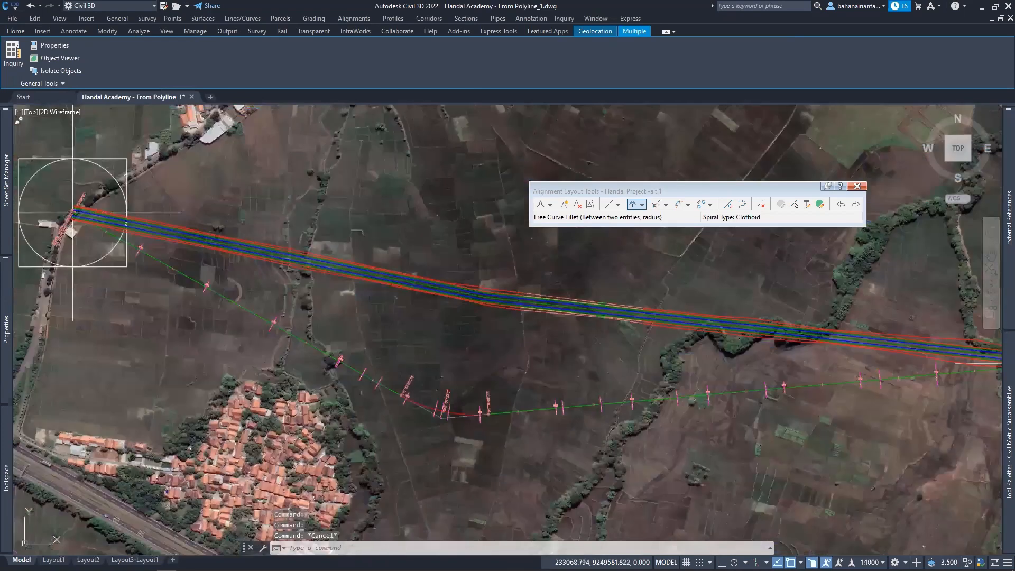
- Rebuild the Handal Corridor along the moved alignment and check its sections around the curve between stations 0+491.72 and 0+611.04
scroll(523, 300, up, 2)
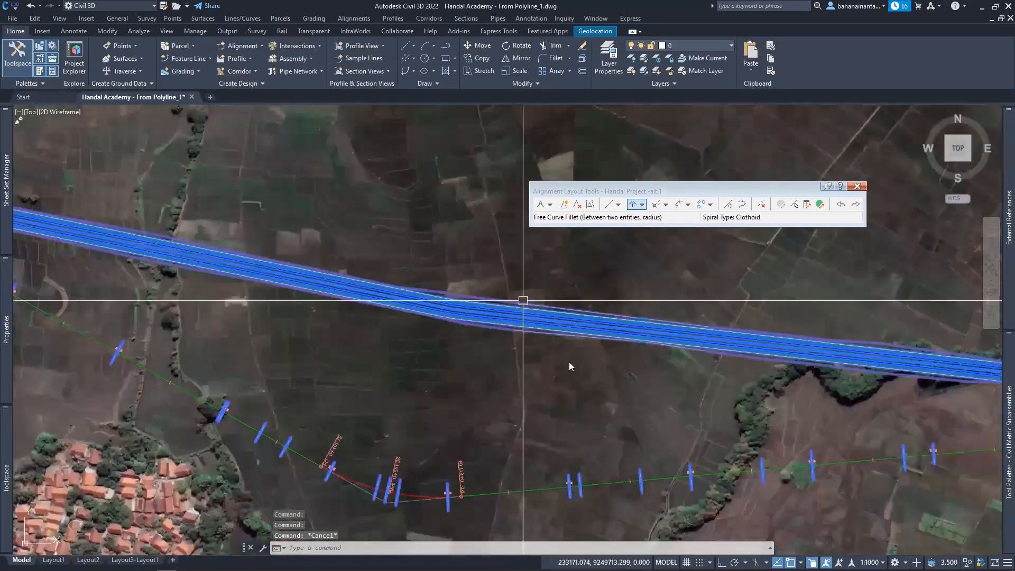
right_click(590, 478)
click(595, 477)
middle_drag(454, 478, 595, 406)
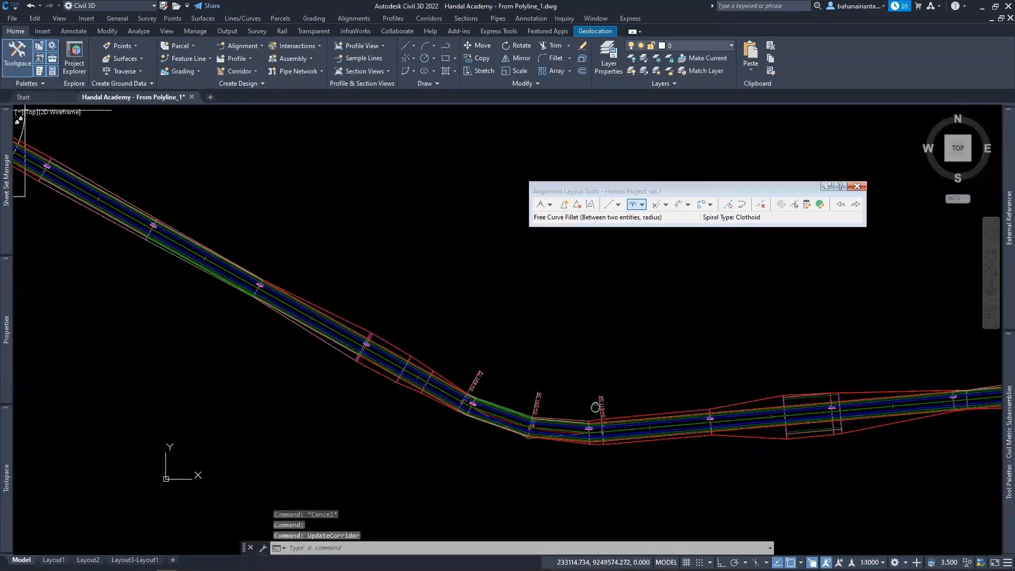
scroll(530, 401, up, 6)
scroll(530, 401, down, 2)
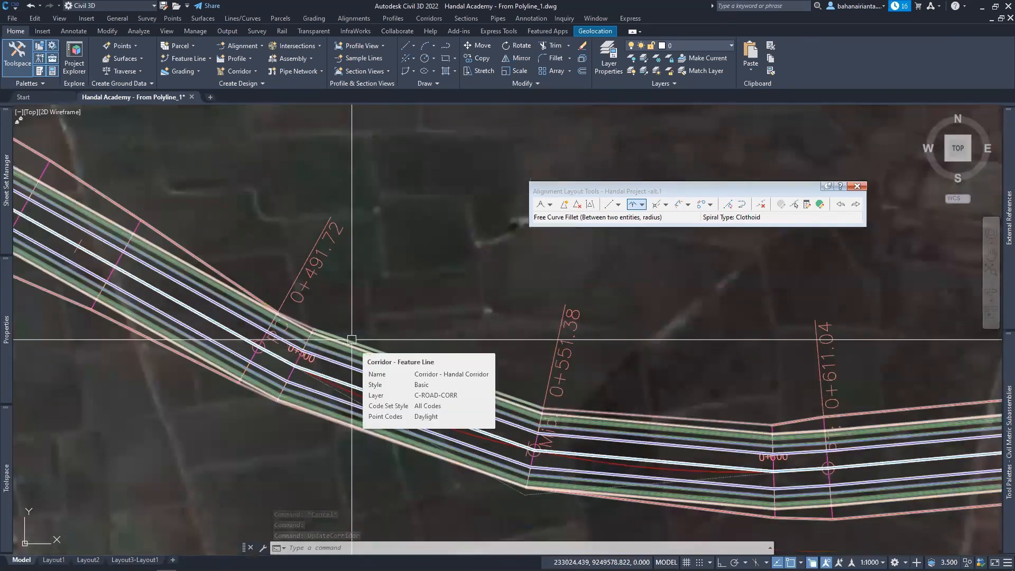
key(Escape)
scroll(370, 338, down, 5)
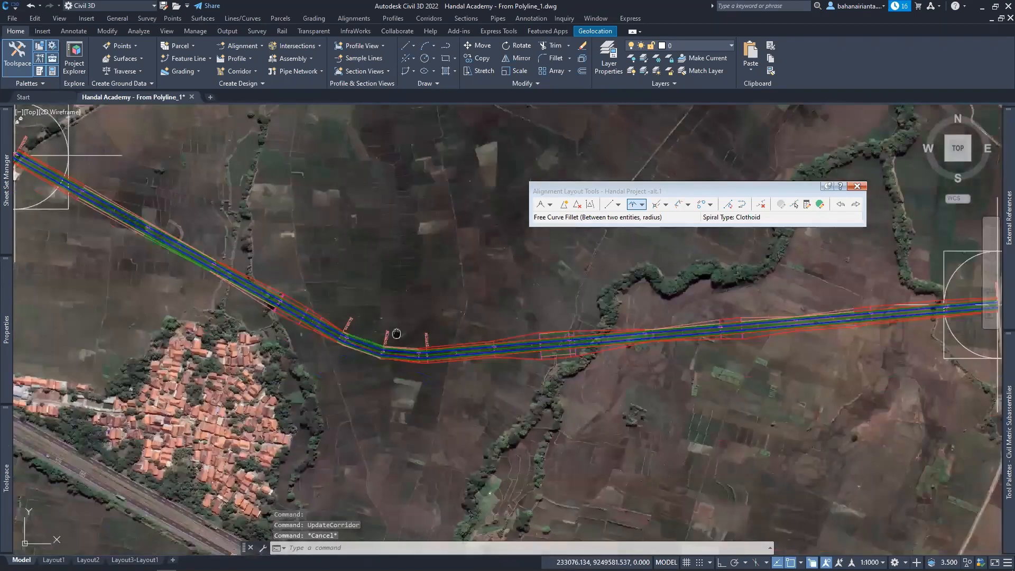
- Dismiss all horizontal-change notifications on the FG-Handal Project -alt.1 profile in the profile view
scroll(449, 351, down, 4)
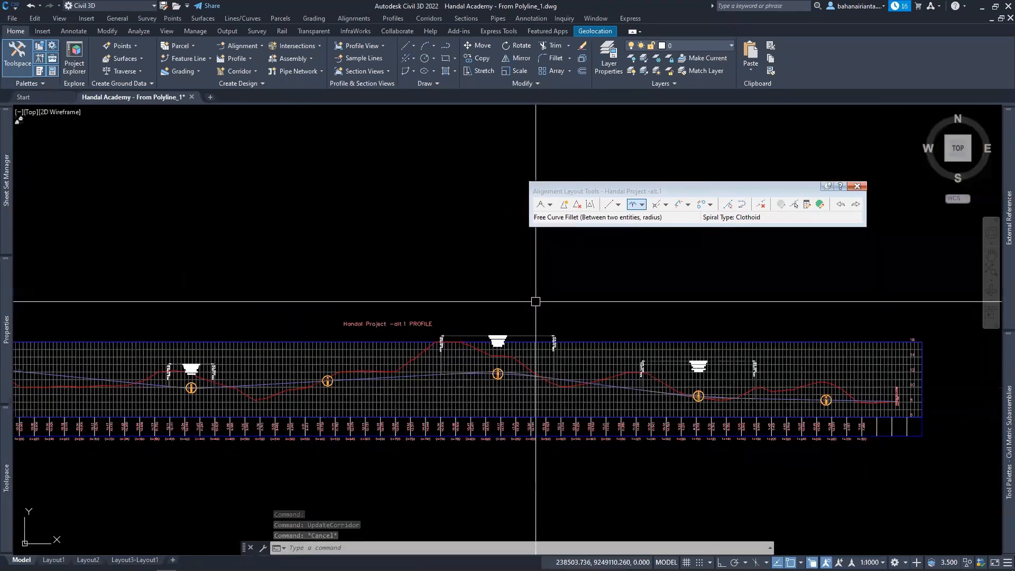
scroll(536, 302, up, 2)
middle_drag(477, 324, 934, 255)
scroll(687, 296, down, 2)
middle_drag(600, 307, 498, 305)
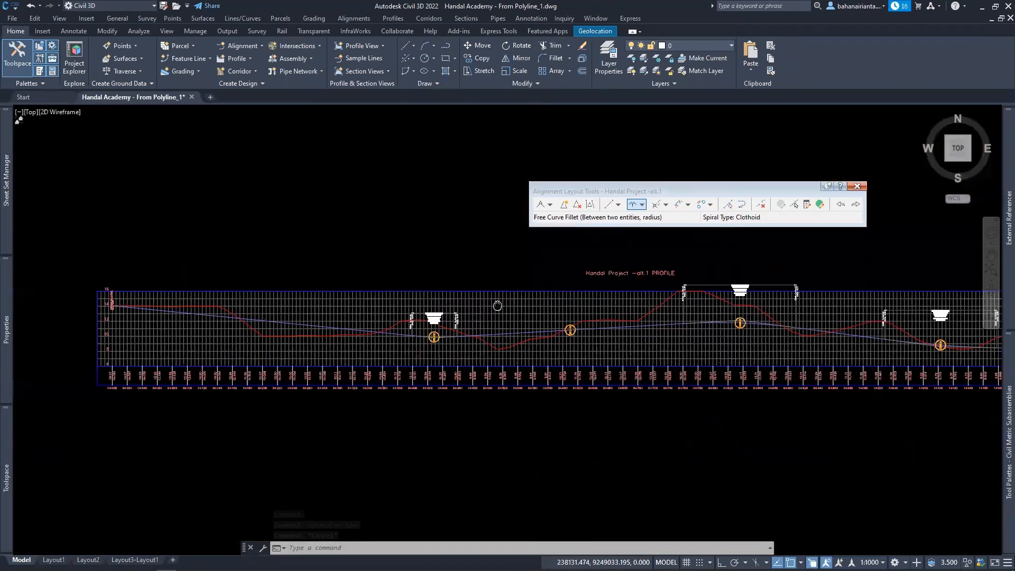
scroll(770, 278, up, 6)
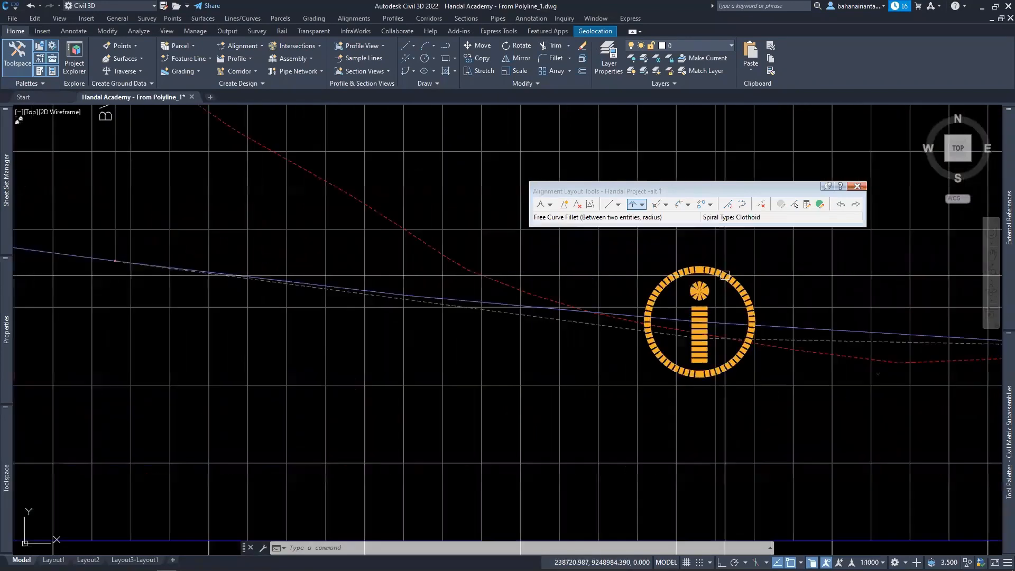
click(436, 68)
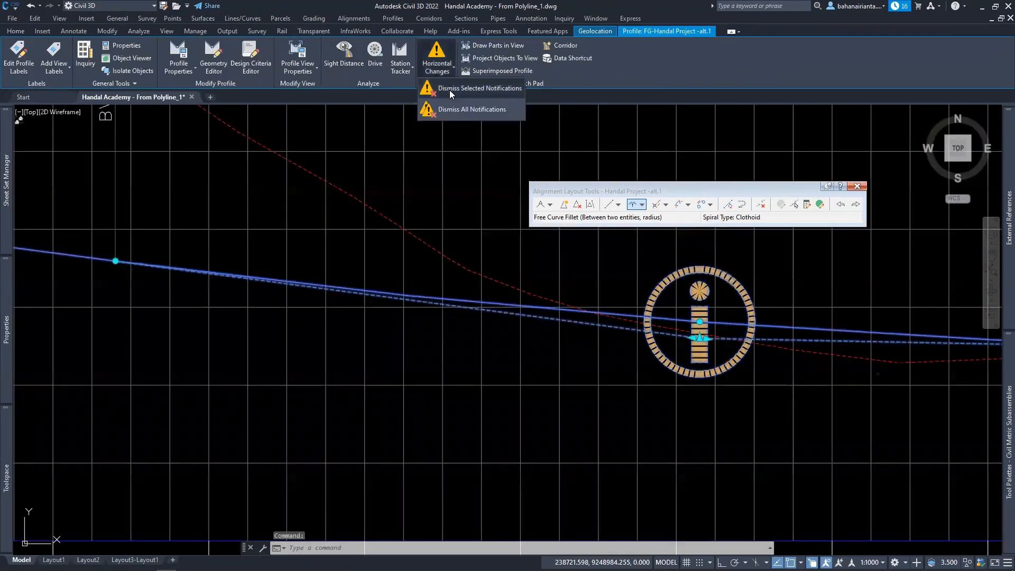
click(448, 109)
scroll(429, 259, down, 8)
key(Escape)
key(Escape)
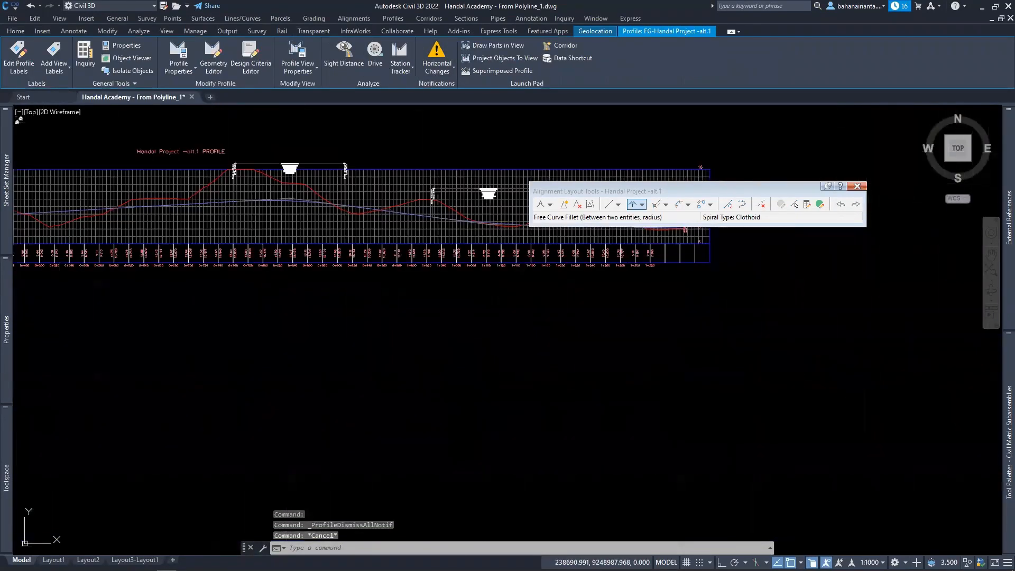
- Open the corridor surface settings of the Handal Corridor and create a corridor surface
middle_drag(429, 259, 874, 319)
middle_drag(396, 276, 913, 315)
scroll(465, 245, up, 4)
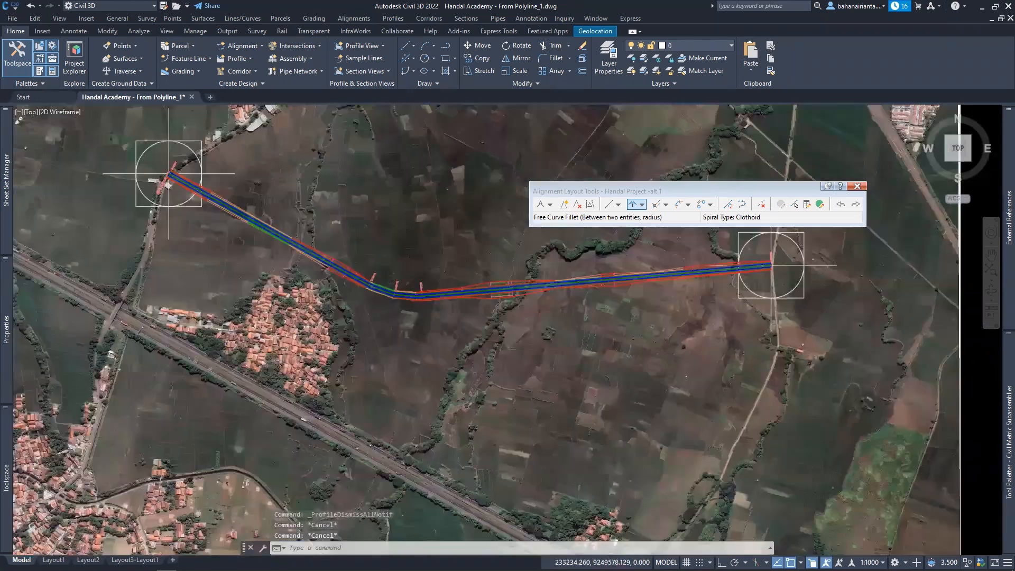
scroll(496, 312, up, 6)
click(451, 216)
right_click(451, 216)
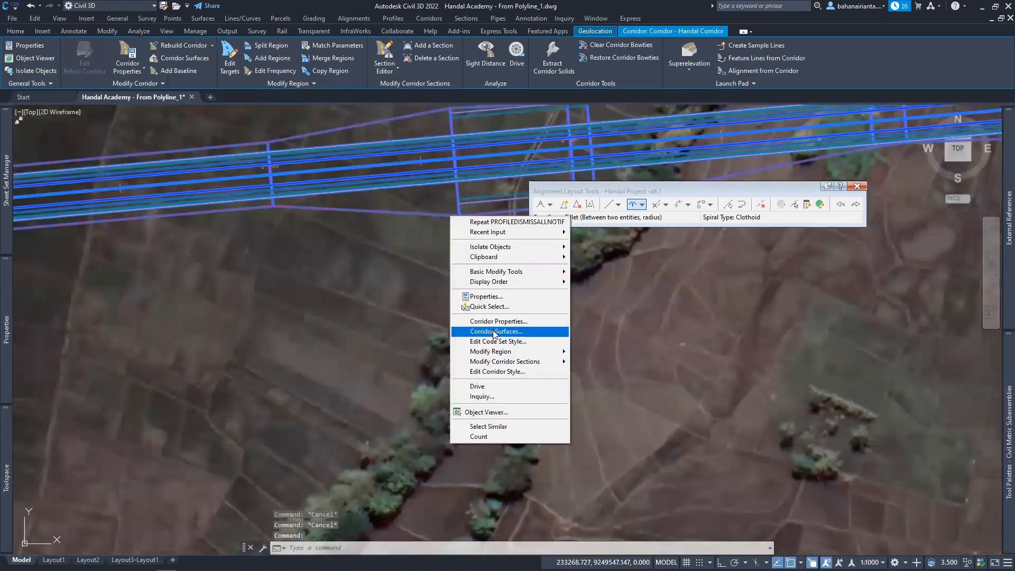
click(494, 331)
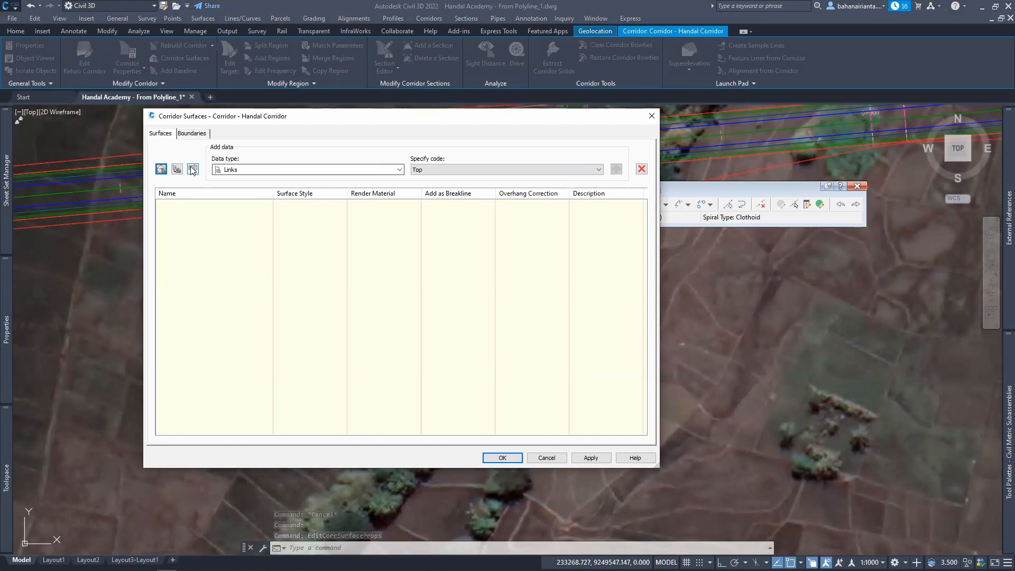
click(161, 169)
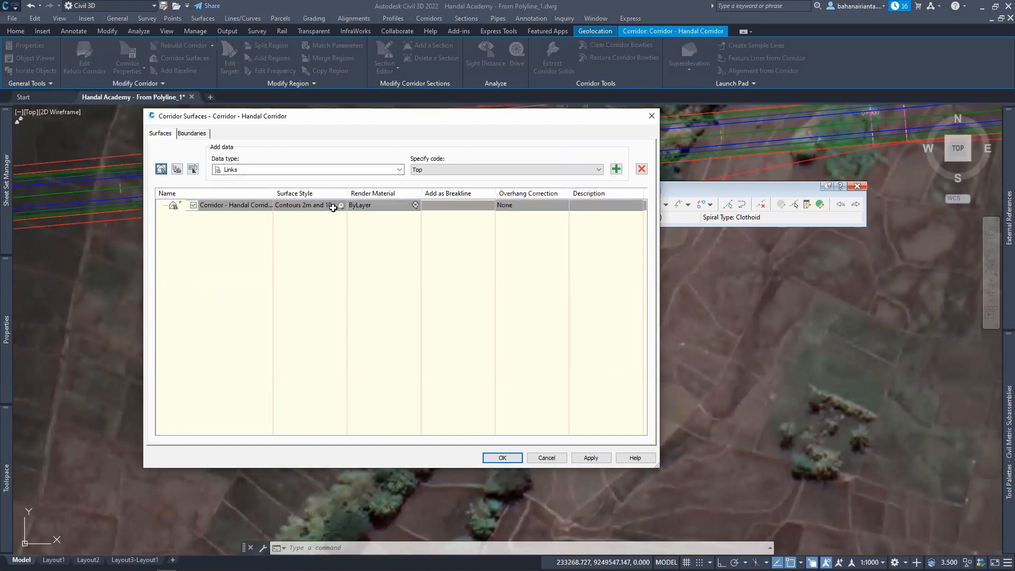
- Set the new corridor surface's style to Contours and Triangles
click(333, 207)
click(380, 215)
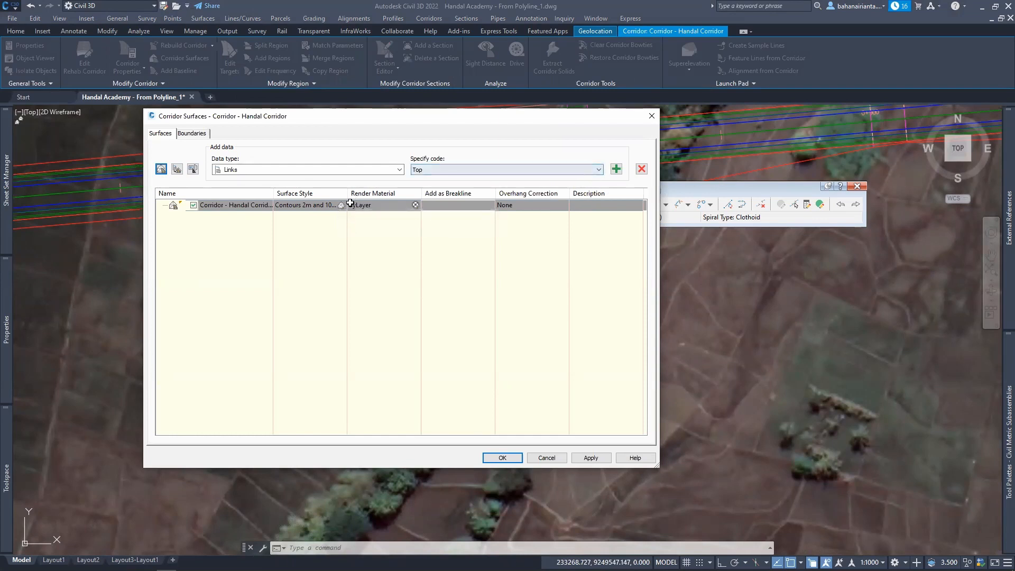
click(341, 205)
click(706, 181)
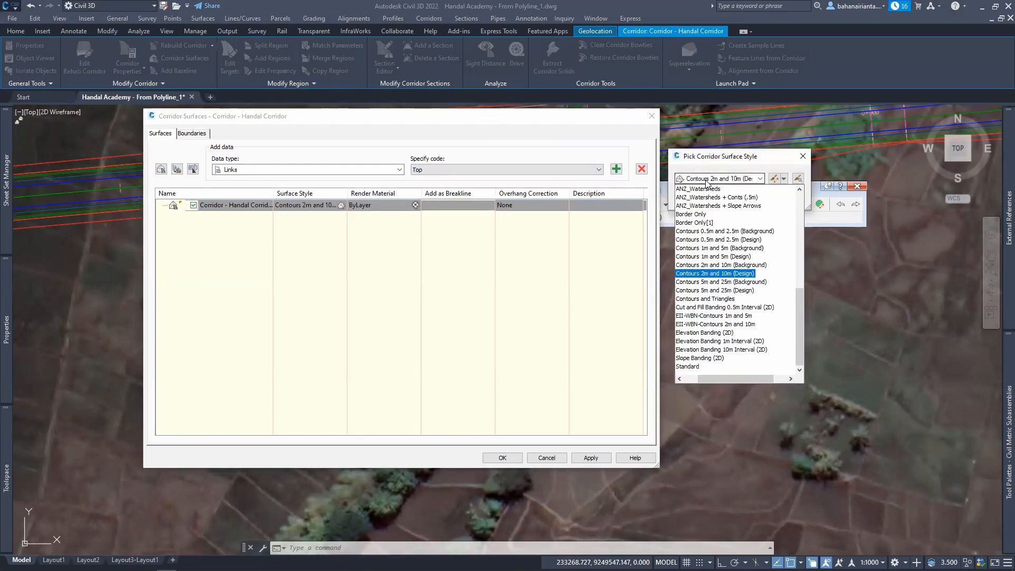
scroll(728, 271, up, 2)
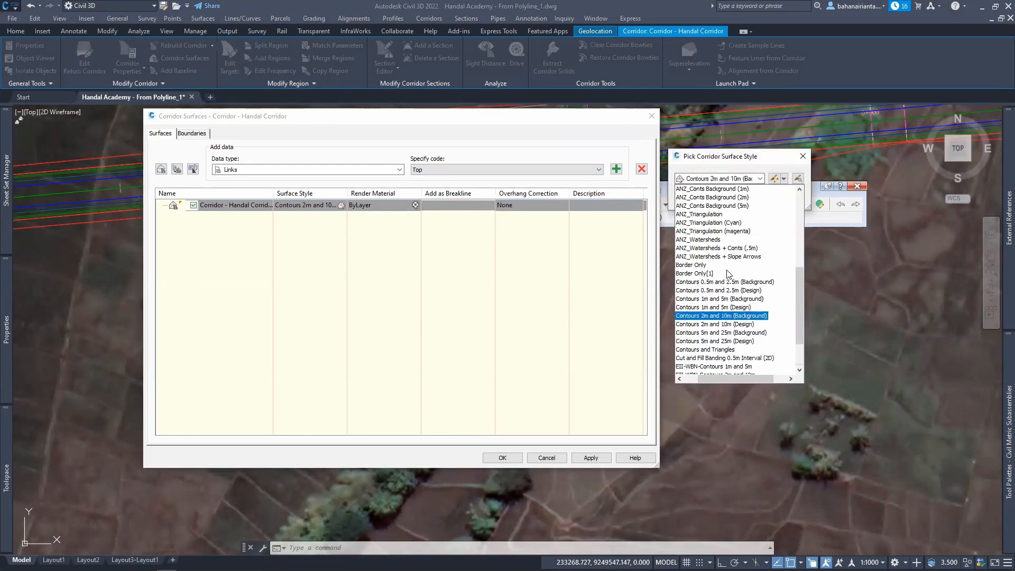
scroll(727, 274, up, 1)
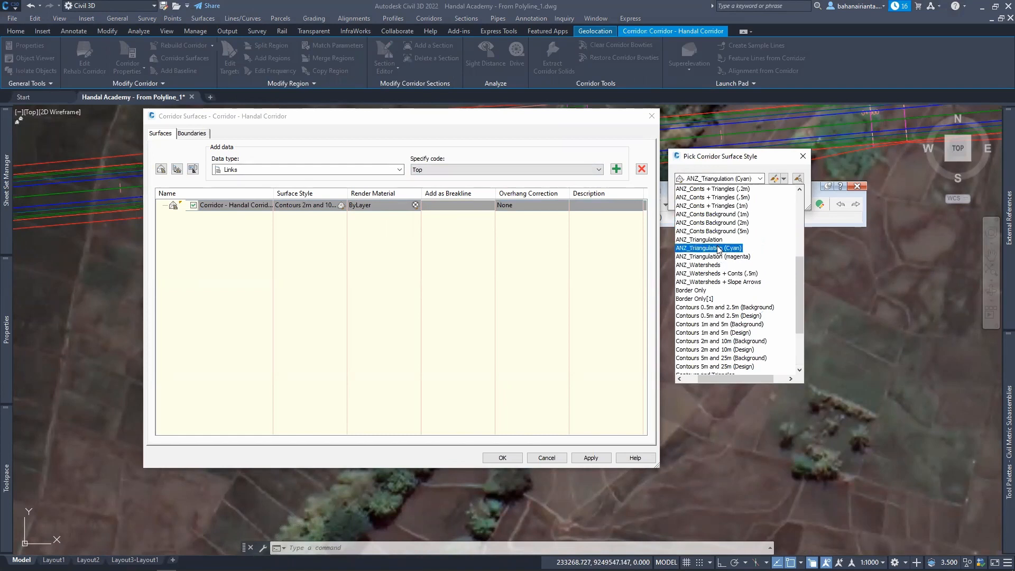
scroll(719, 275, down, 3)
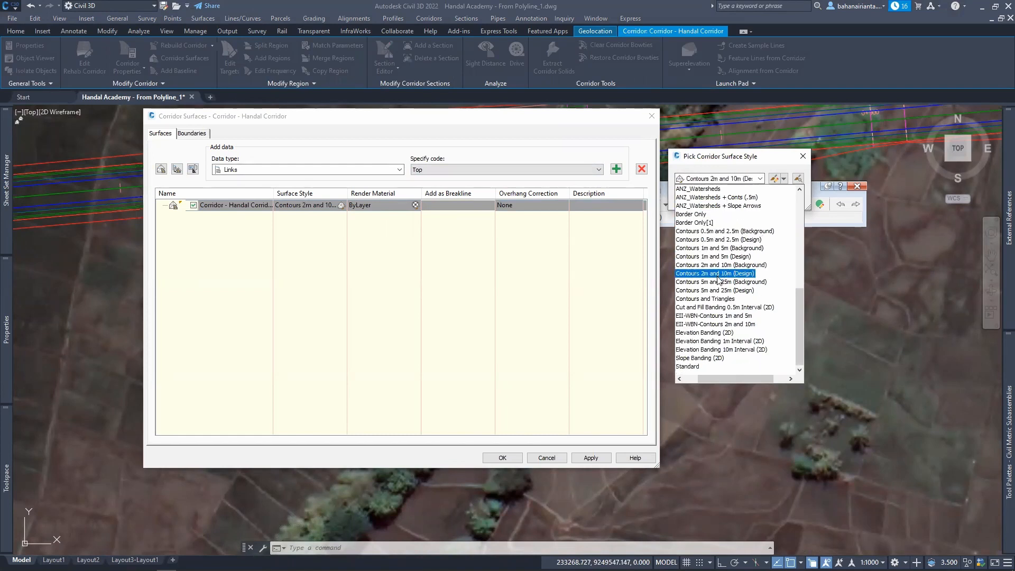
click(723, 300)
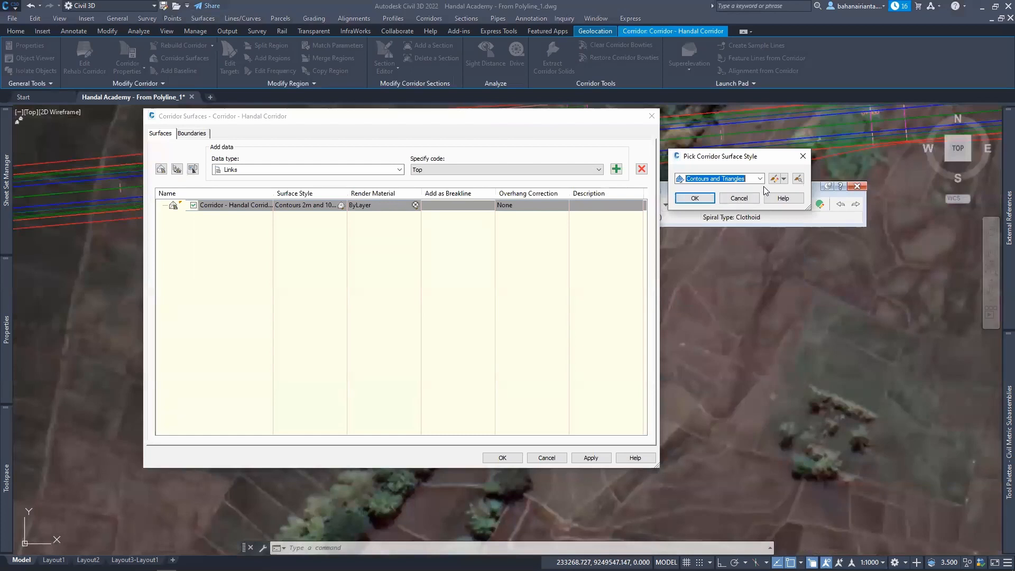
click(694, 197)
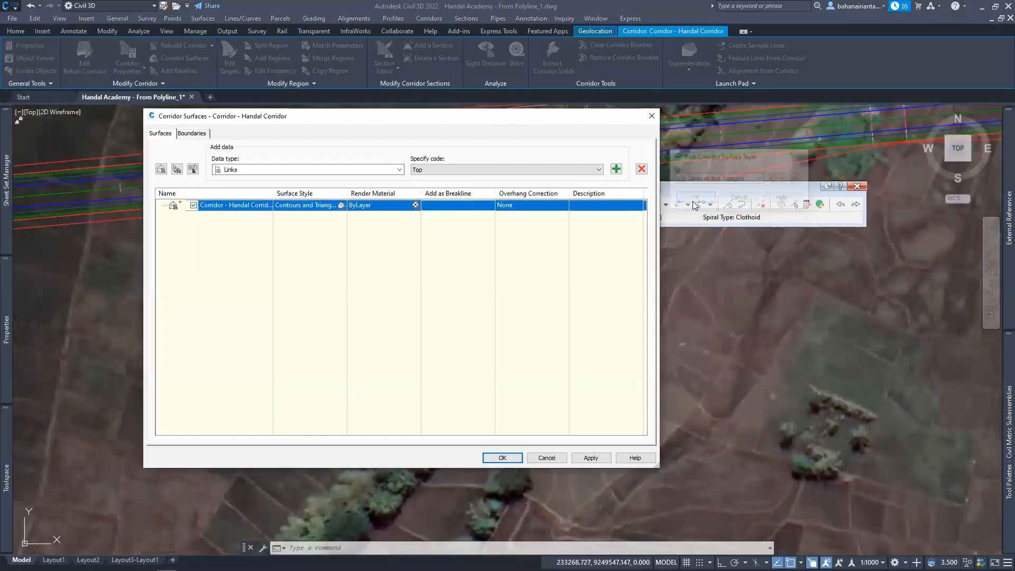
- Add the Datum link code as data to the corridor surface
click(429, 171)
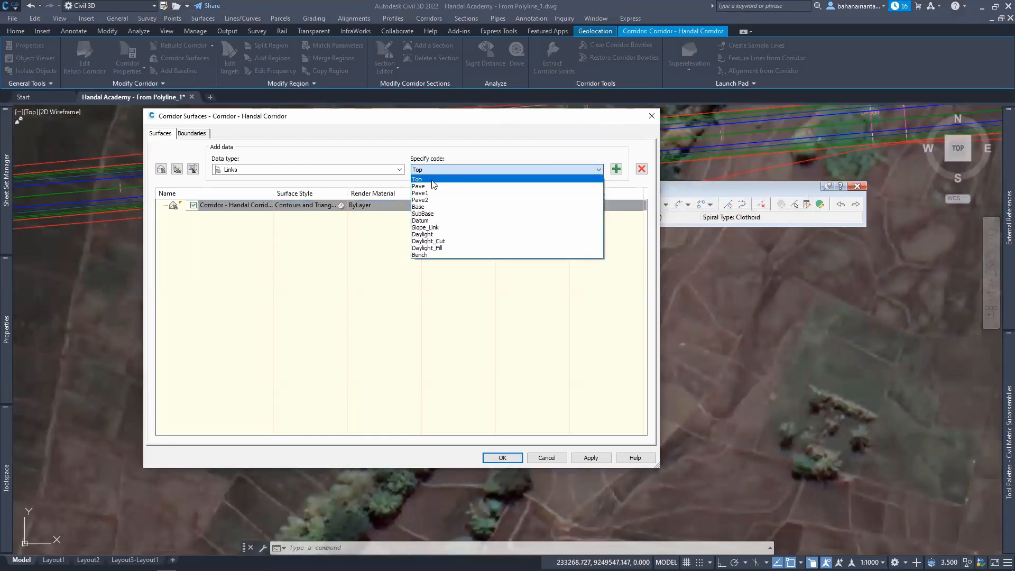
click(423, 218)
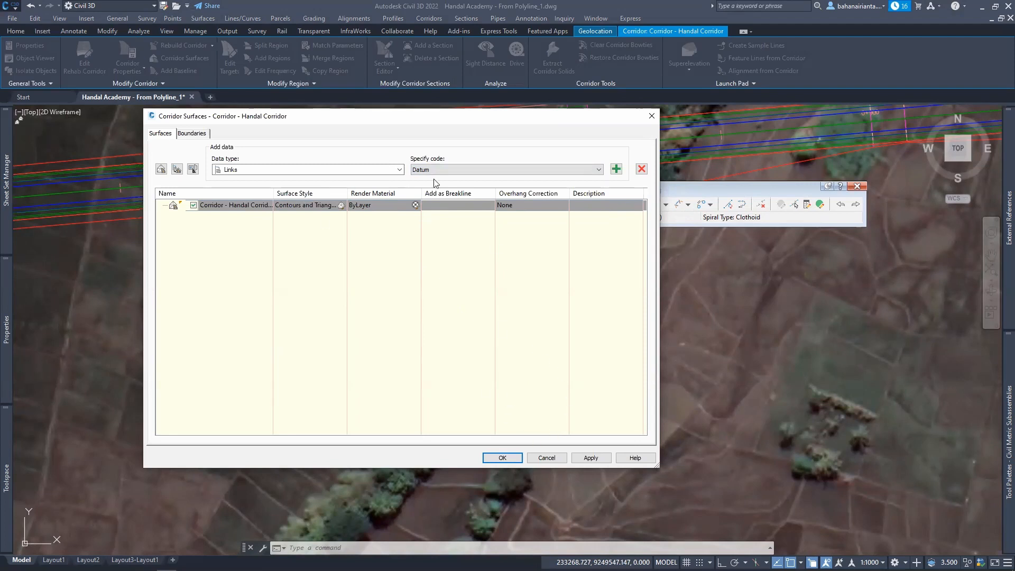
click(616, 169)
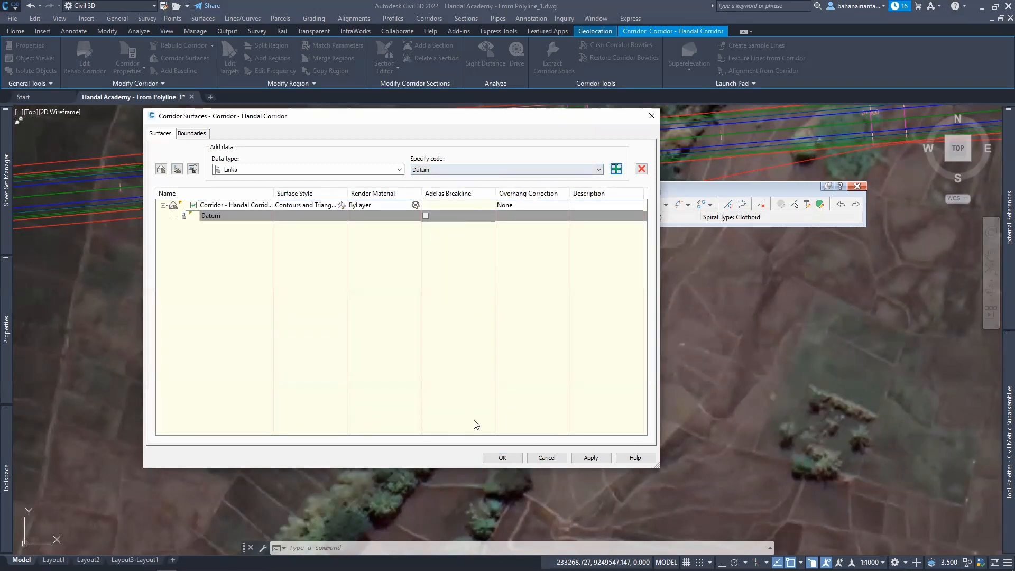
- Use the corridor extents as the surface's outer boundary and apply the corridor surface settings
click(210, 134)
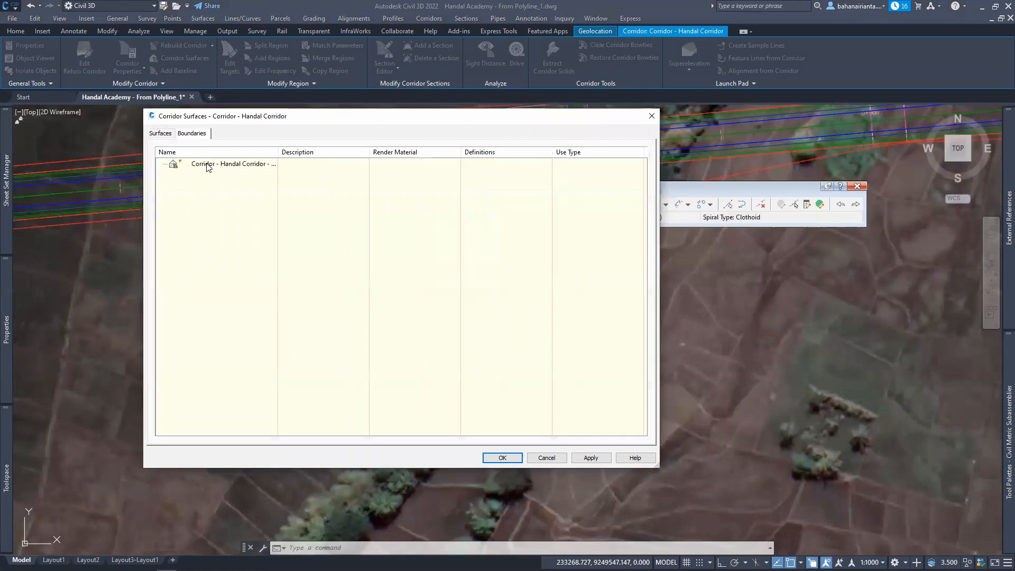
right_click(208, 166)
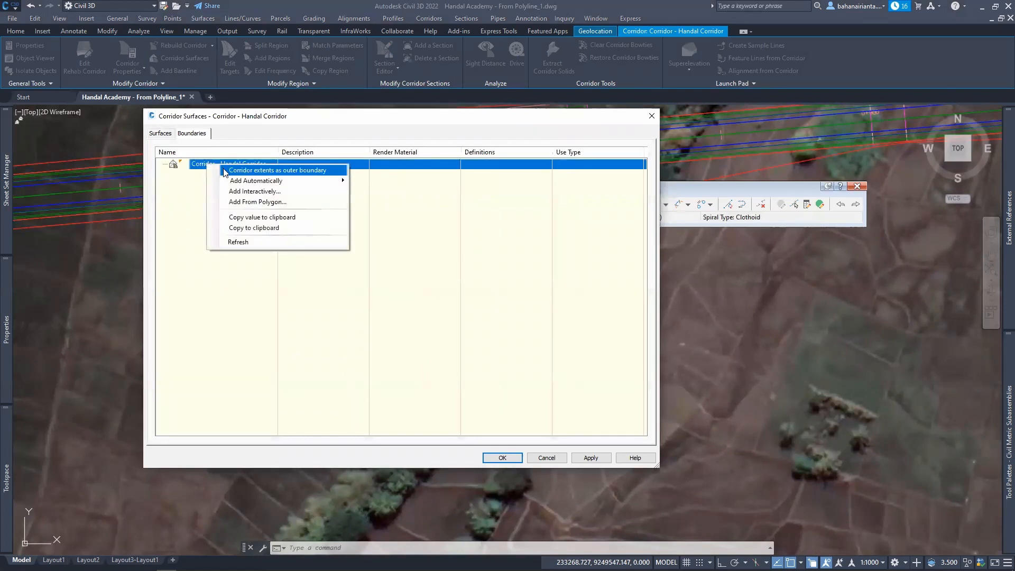
click(255, 170)
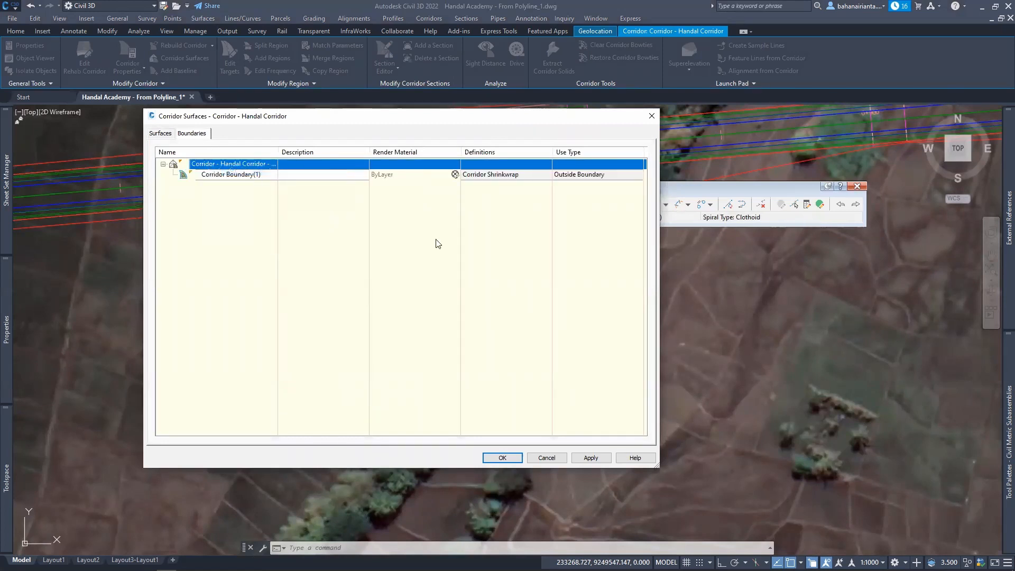
click(499, 458)
scroll(502, 258, down, 2)
mouse_move(504, 257)
middle_down()
mouse_move(637, 307)
mouse_move(259, 321)
mouse_move(153, 343)
mouse_move(265, 310)
middle_up()
scroll(259, 321, down, 1)
scroll(152, 343, down, 2)
key(Escape)
key(Escape)
scroll(153, 343, down, 2)
scroll(259, 310, up, 2)
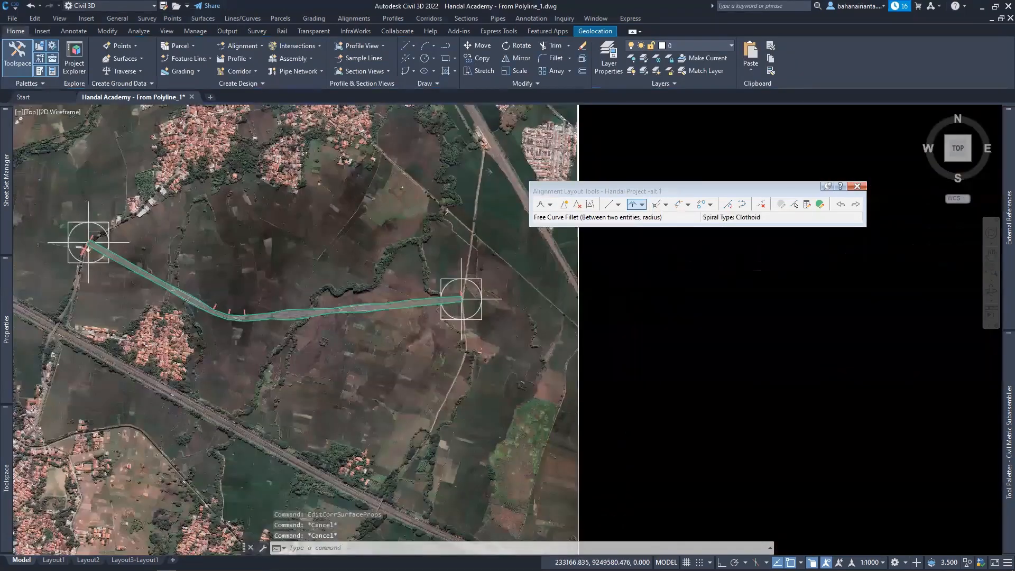
- Draw a straight, slightly sloping polyline across the assembly, just below the road section and through both DaylightBench subassemblies
scroll(460, 299, down, 6)
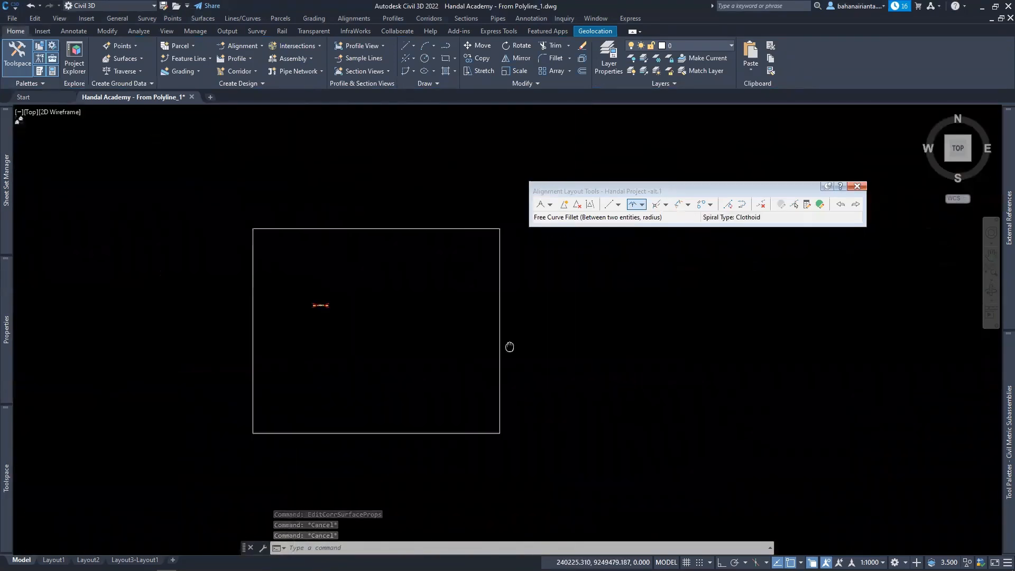
scroll(397, 348, up, 4)
middle_drag(518, 380, 503, 294)
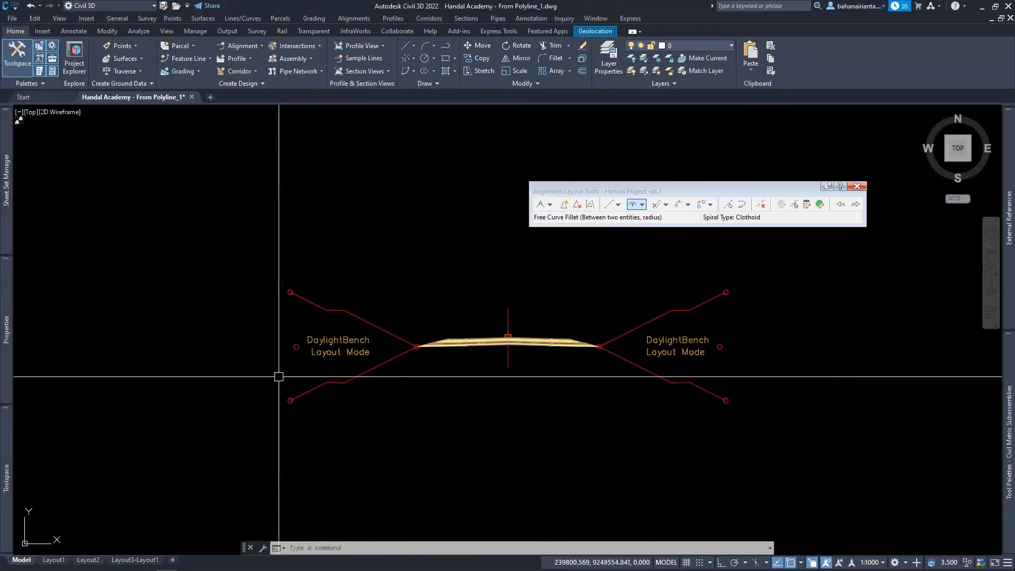
text(pl)
key(Return)
click(229, 395)
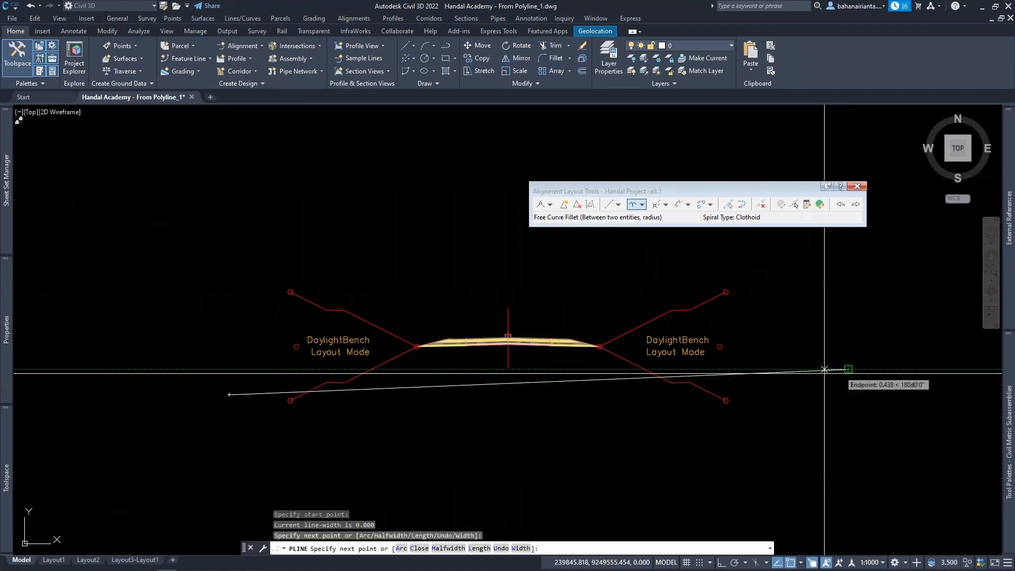
click(848, 369)
key(Escape)
click(403, 392)
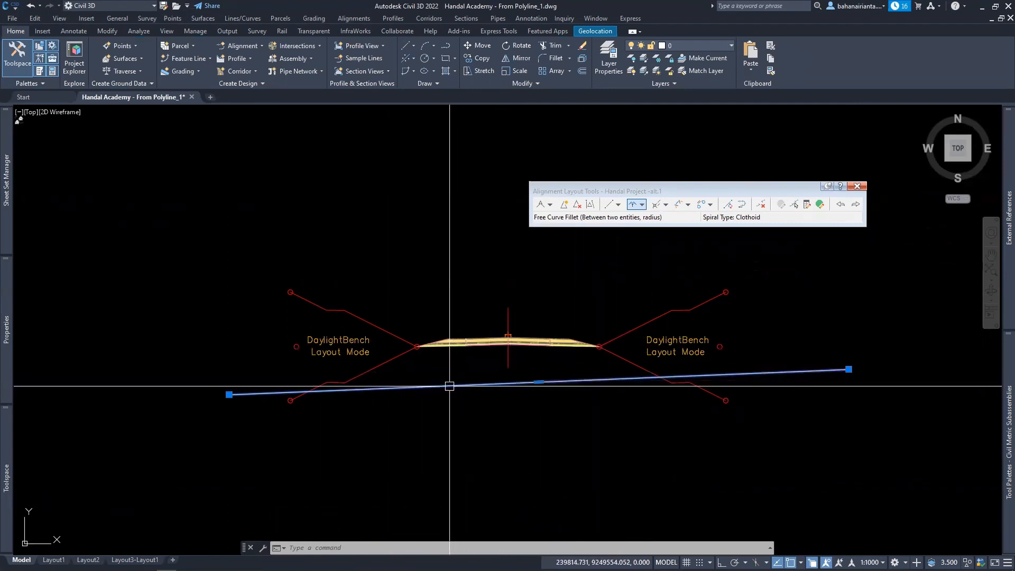
key(Escape)
key(Escape)
- Erase the straight polyline drawn across the assembly
click(486, 401)
click(474, 370)
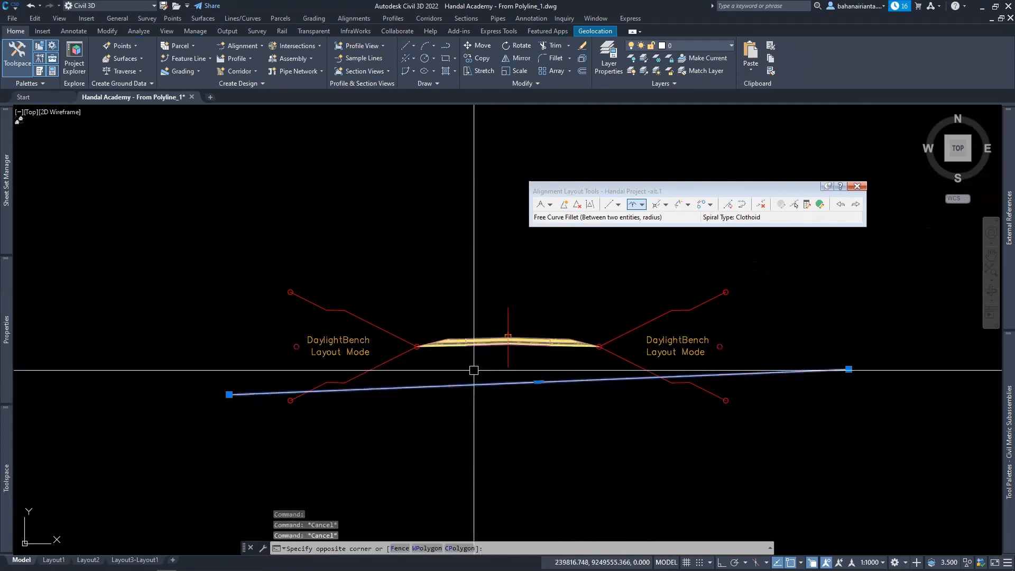
text(e)
key(Return)
key(Escape)
key(Escape)
- Set the surface style of the Handal Corridor surface to _No Display in its surface properties
scroll(455, 397, down, 10)
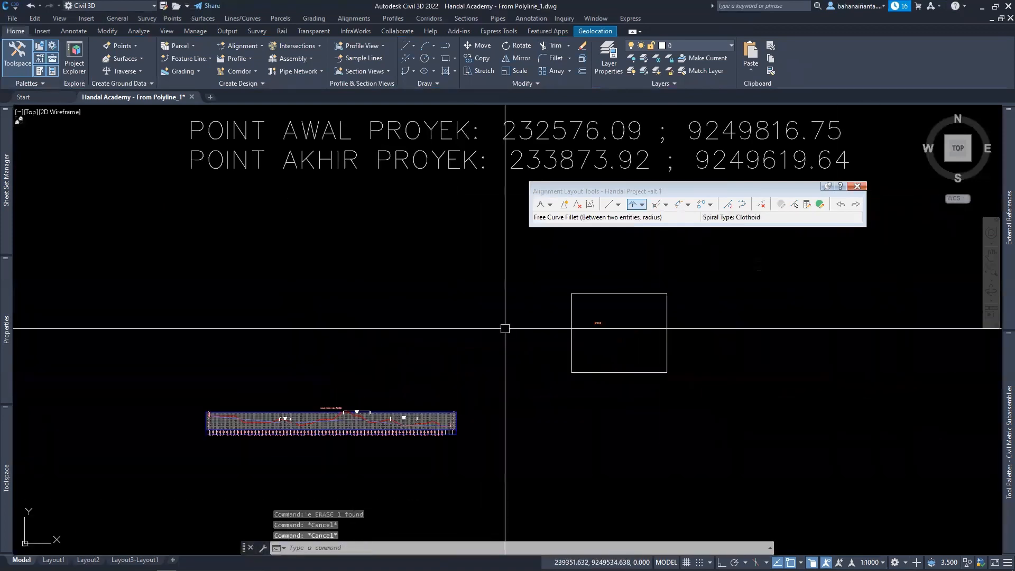
scroll(521, 267, up, 5)
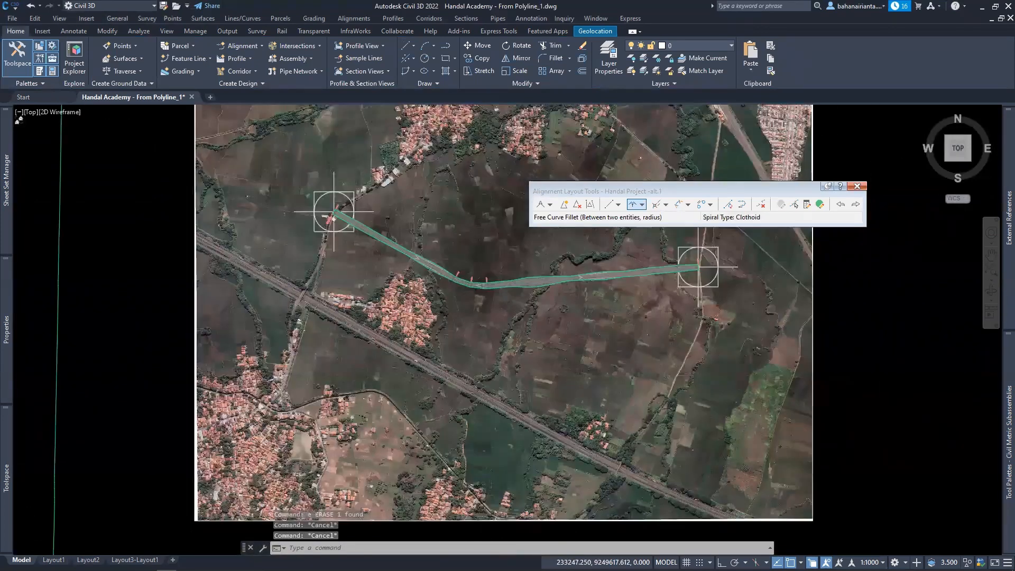
scroll(528, 259, up, 4)
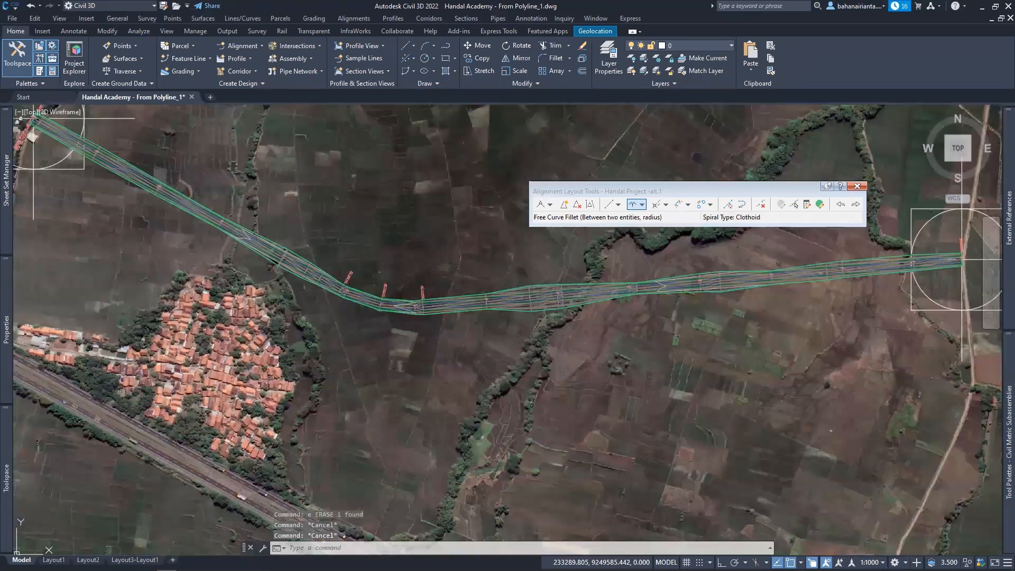
scroll(529, 299, up, 3)
click(529, 300)
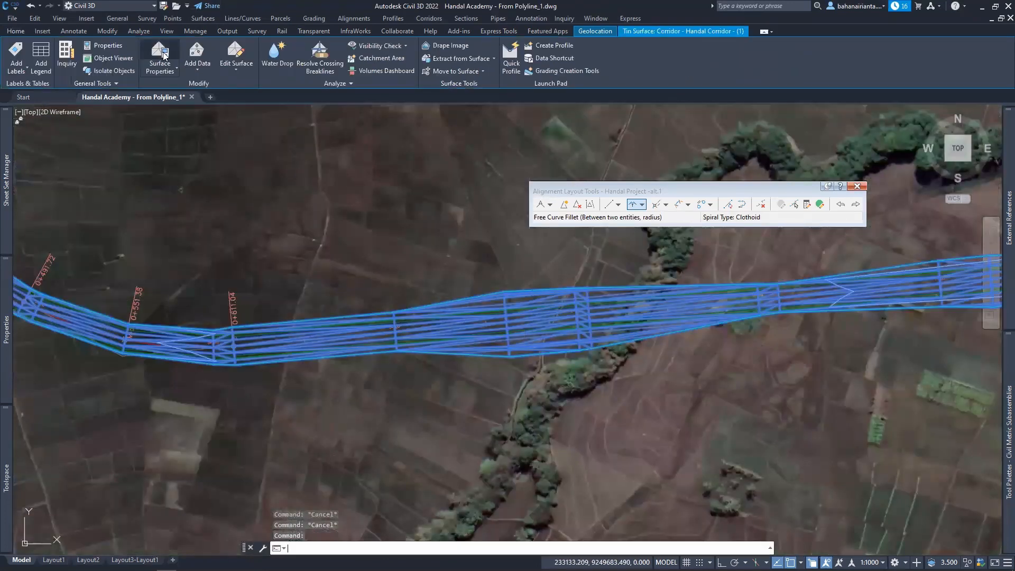
click(159, 56)
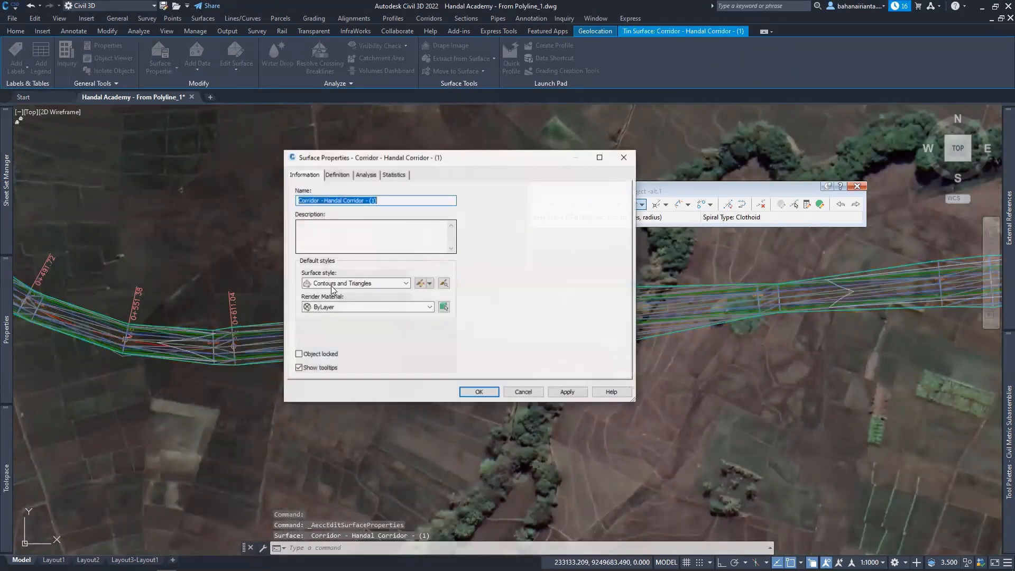
click(332, 288)
scroll(332, 344, up, 5)
click(325, 294)
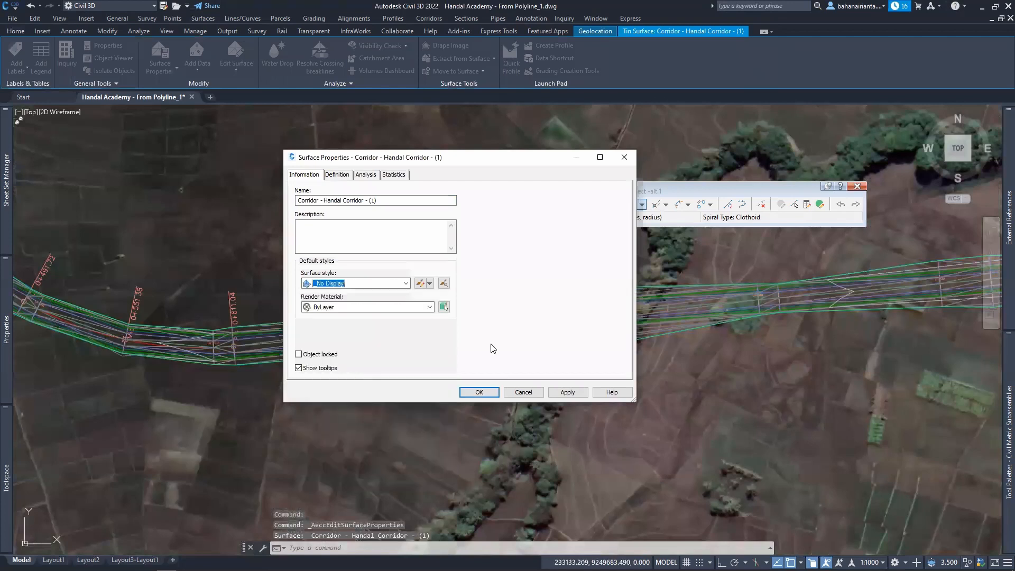
click(479, 392)
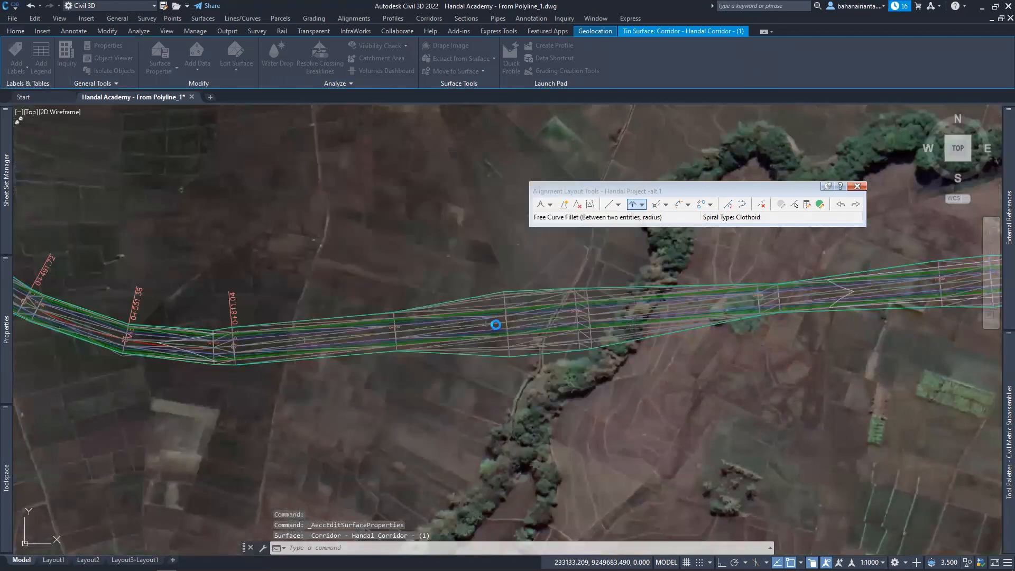
- Inspect the code set style of the Handal Corridor without changing it
click(535, 293)
right_click(556, 305)
key(Escape)
key(Escape)
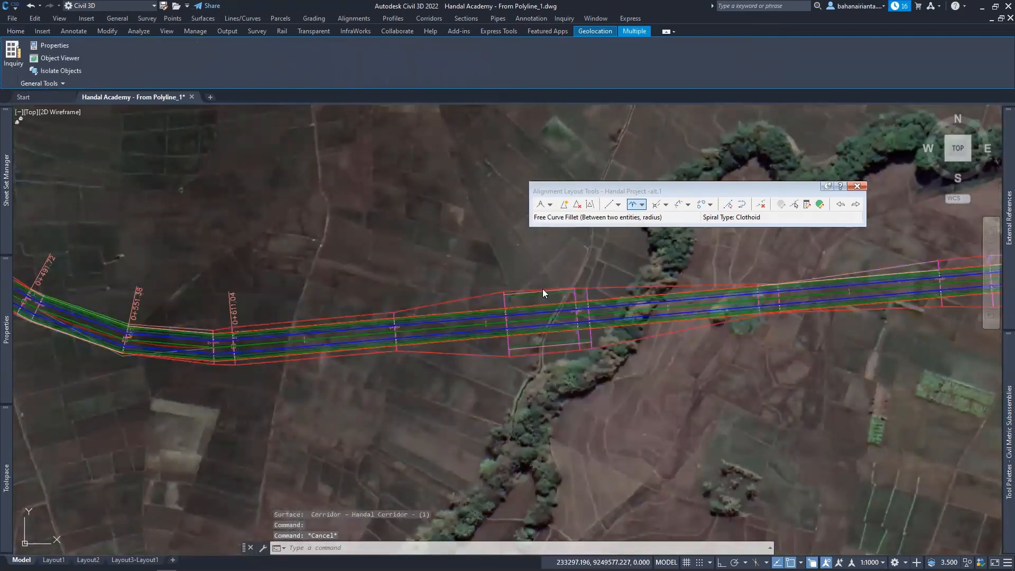
click(542, 289)
right_click(540, 295)
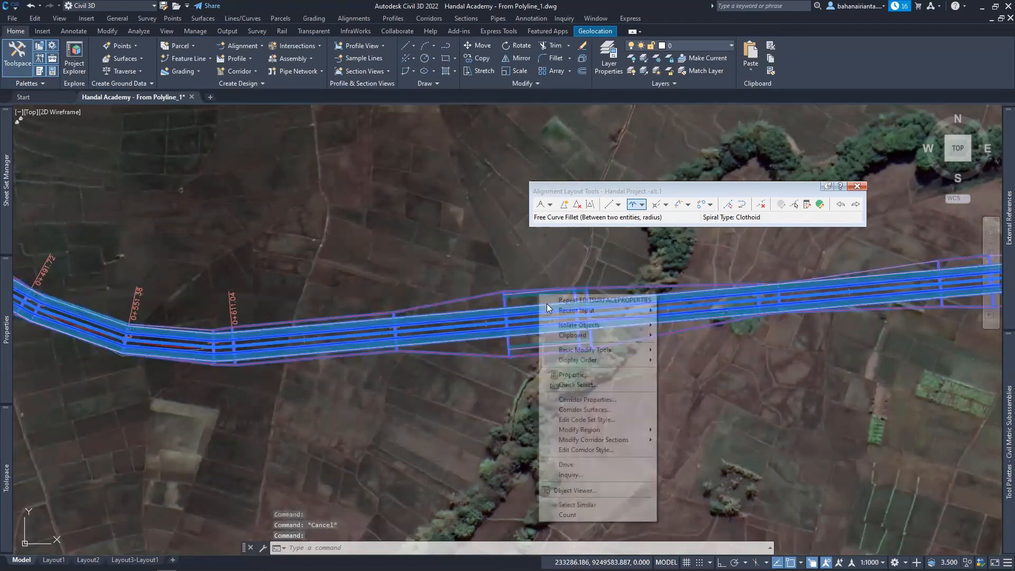
click(598, 420)
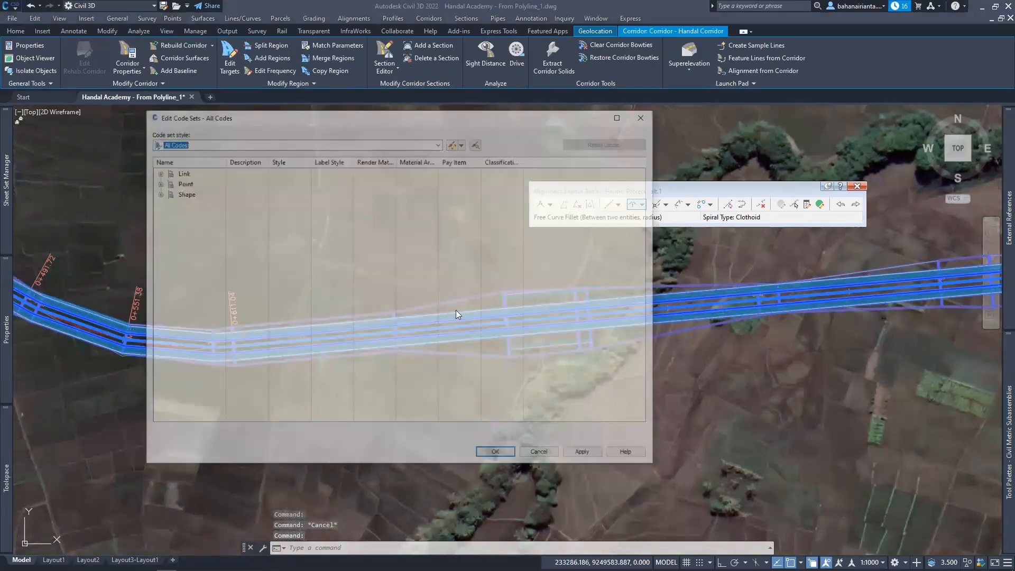
key(Escape)
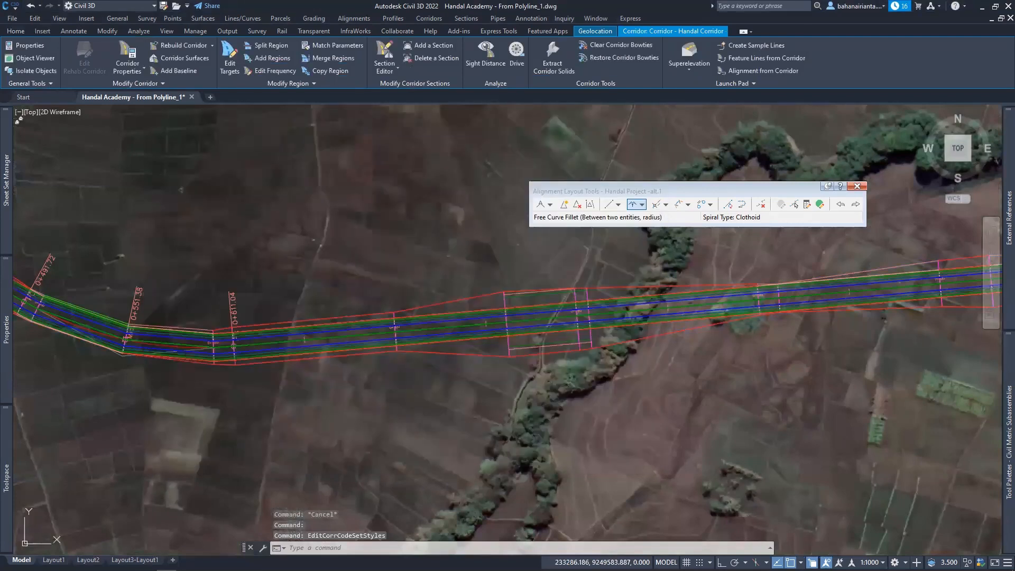
- Review the information, display and summary settings of the Handal Corridor's Basic corridor style, and close it unchanged
click(535, 295)
right_click(533, 290)
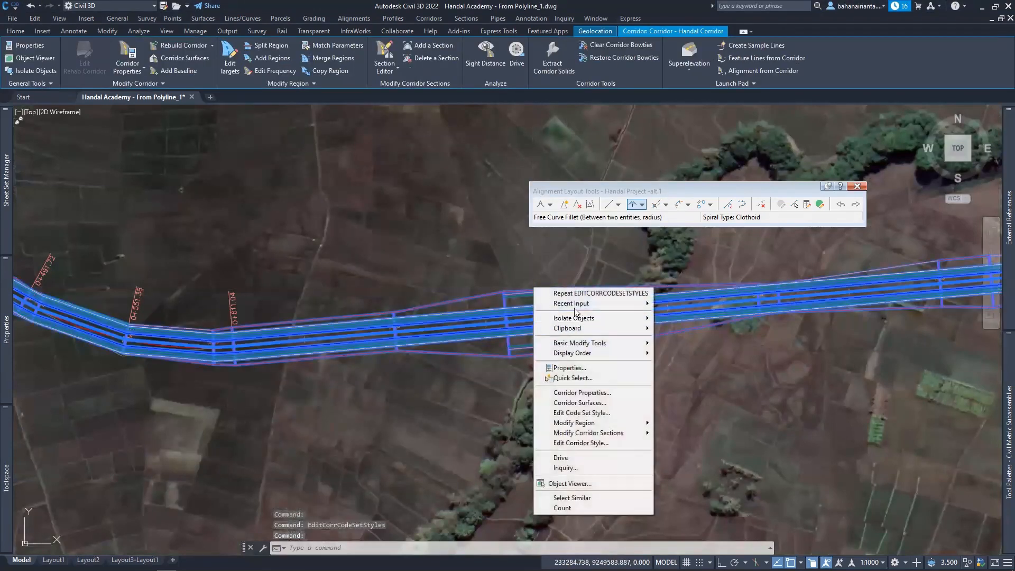
click(591, 442)
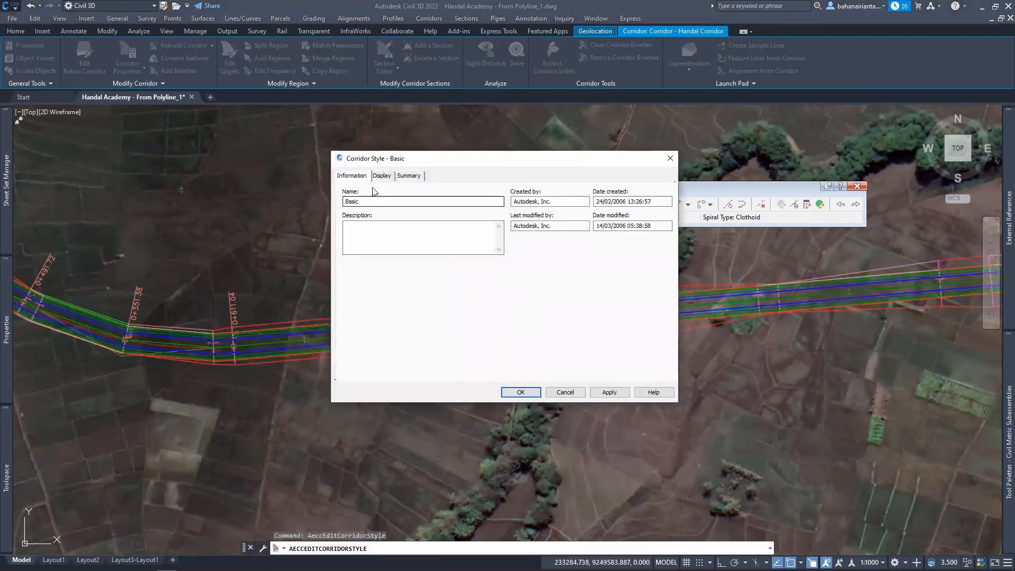
click(381, 176)
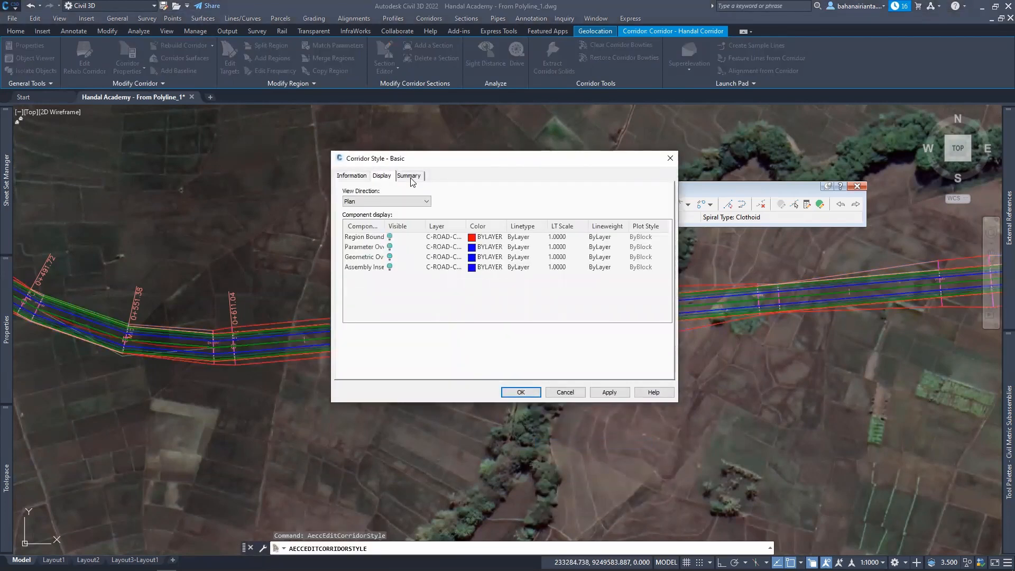
click(360, 178)
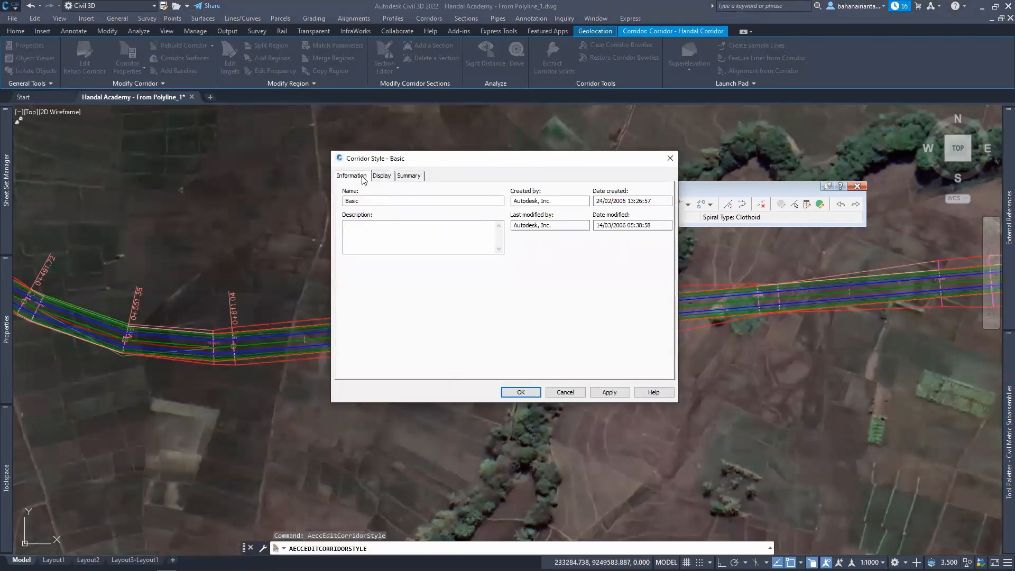
click(377, 178)
click(408, 177)
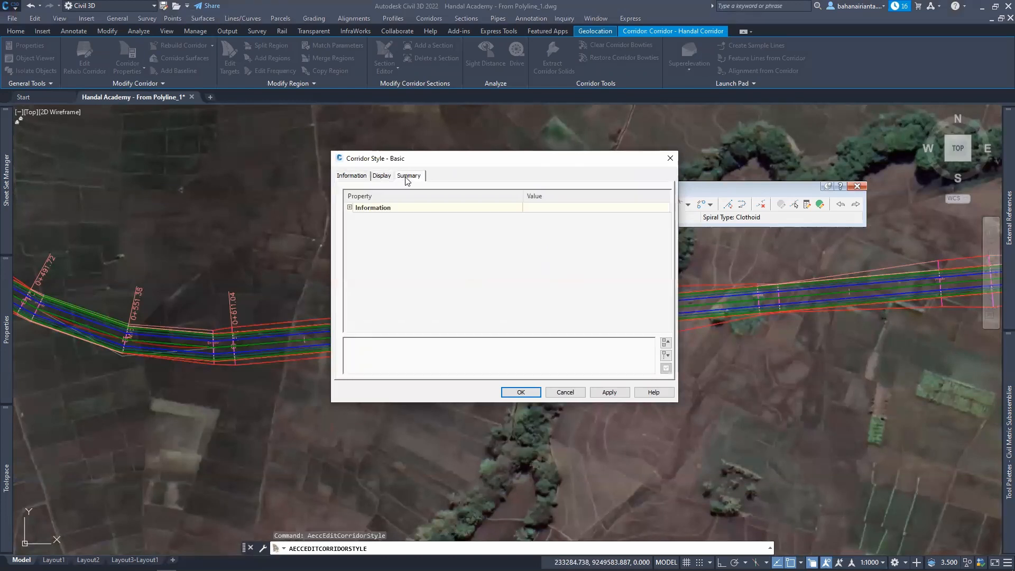
click(361, 179)
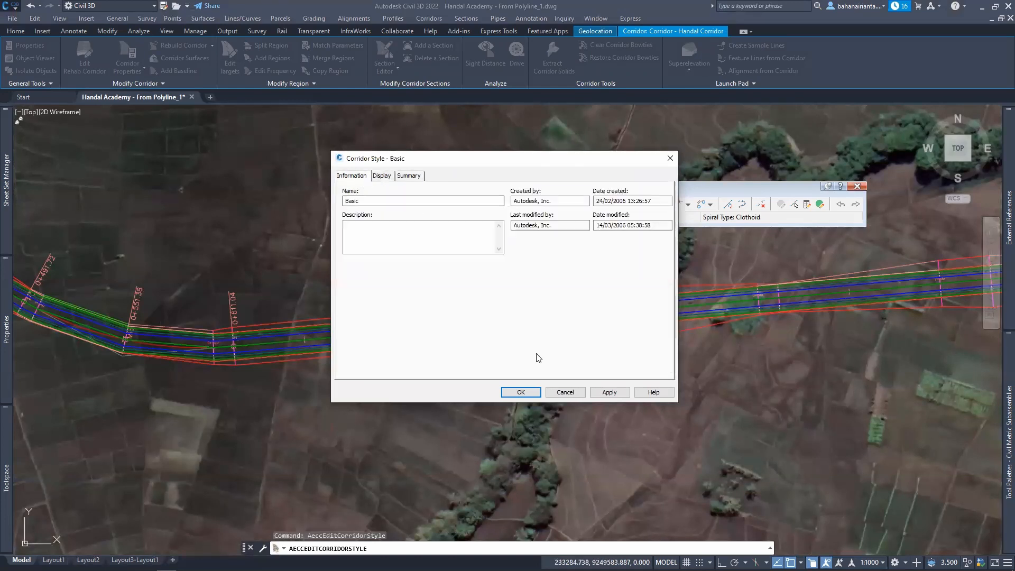
click(519, 391)
key(Escape)
scroll(580, 327, down, 2)
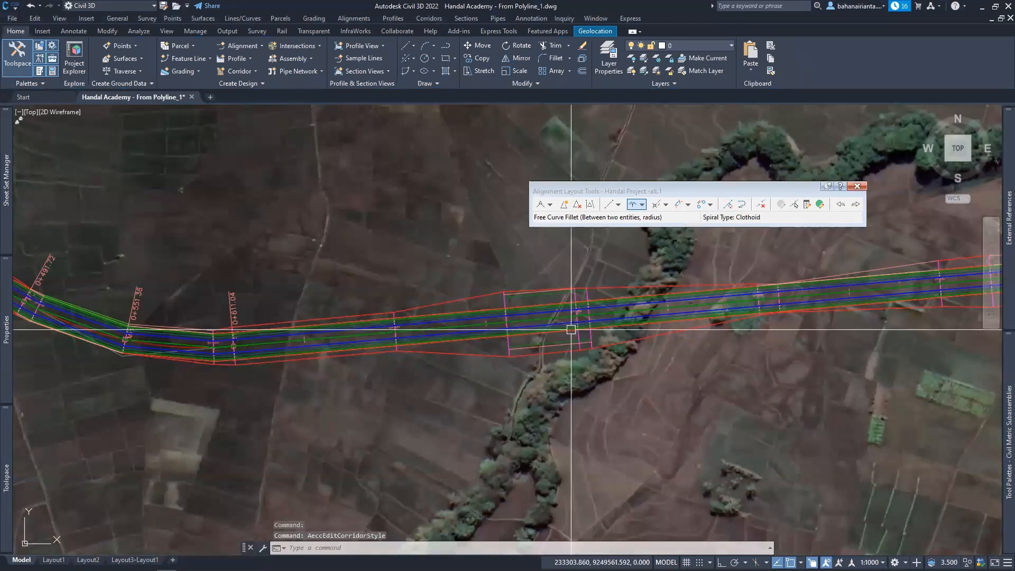
scroll(573, 364, down, 5)
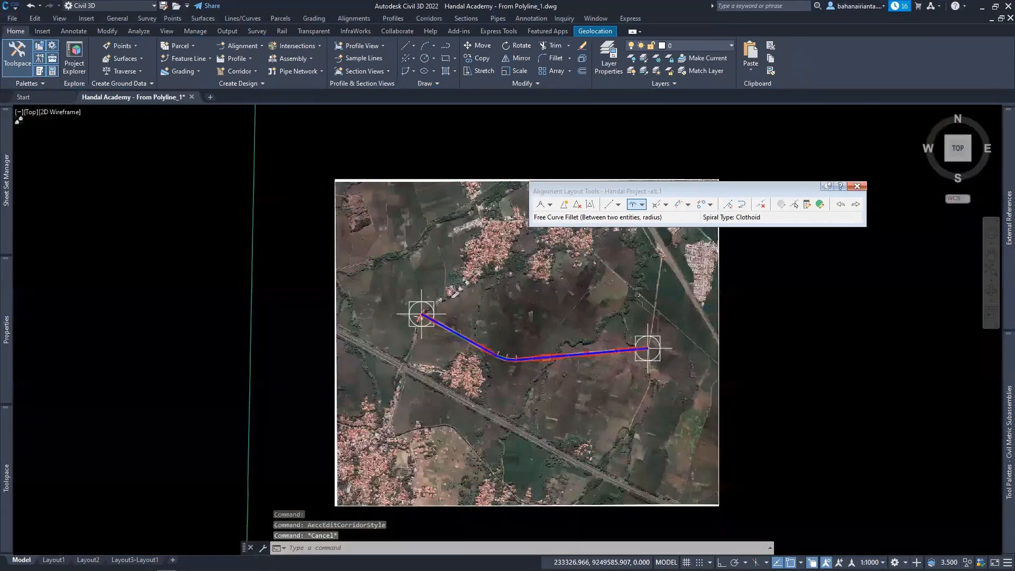